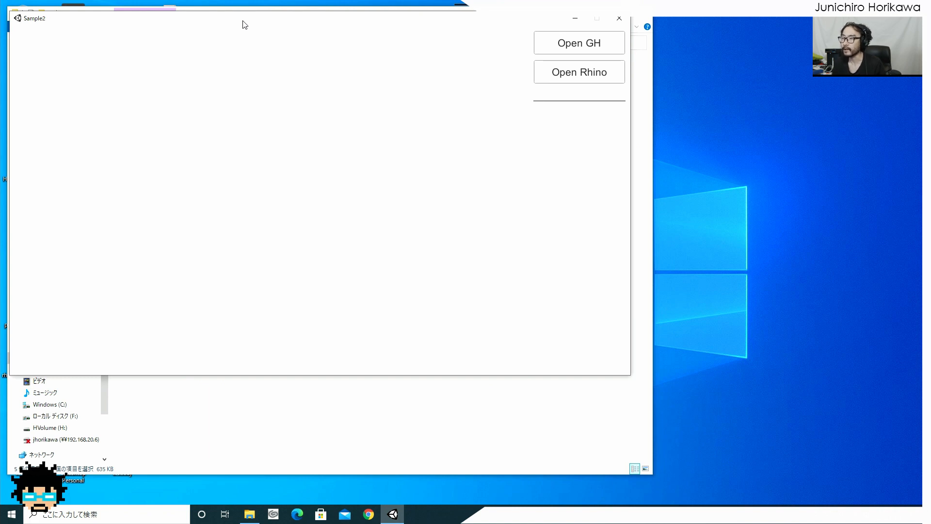
Launch Grasshopper from the Sample2 application and dismiss its getting-started tutorial browser
mouse_move(245, 24)
left_mouse_down()
mouse_move(239, 35)
mouse_move(245, 25)
left_mouse_up()
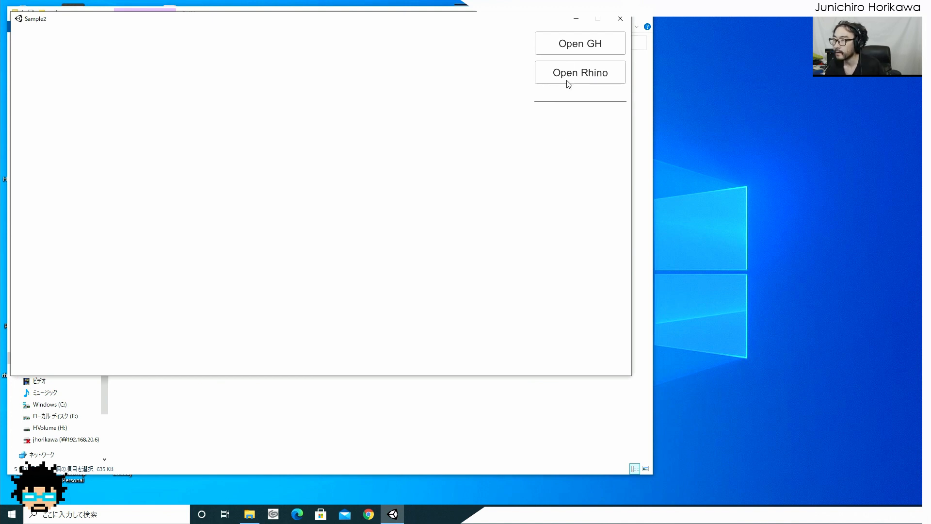
left_click_drag(504, 21, 503, 27)
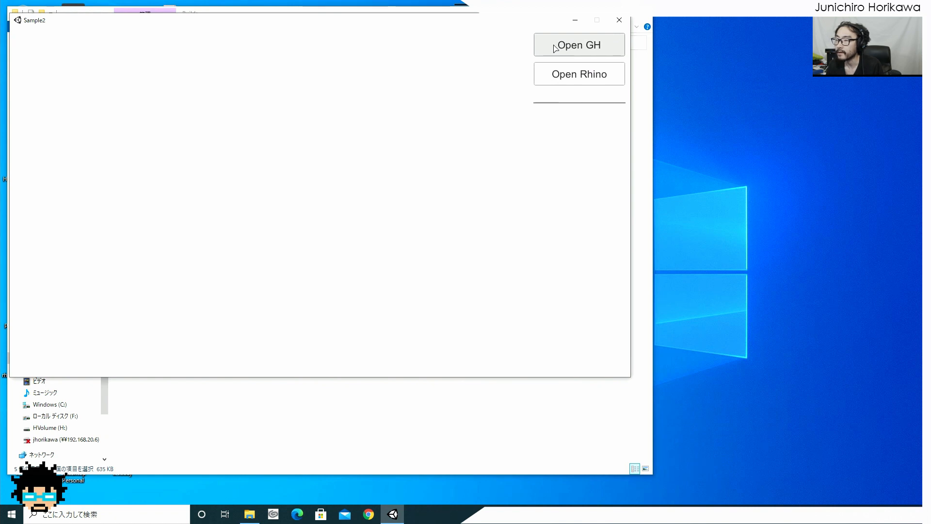
left_click(554, 49)
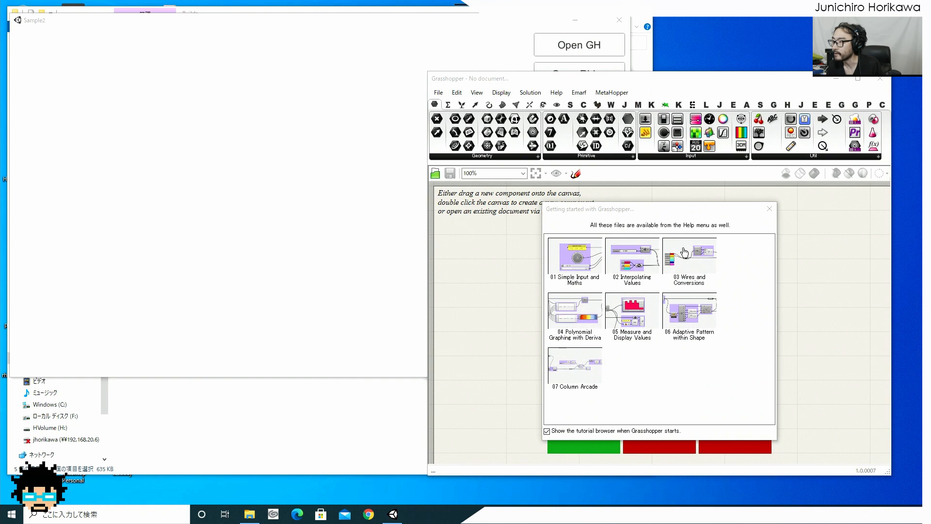
left_click(767, 212)
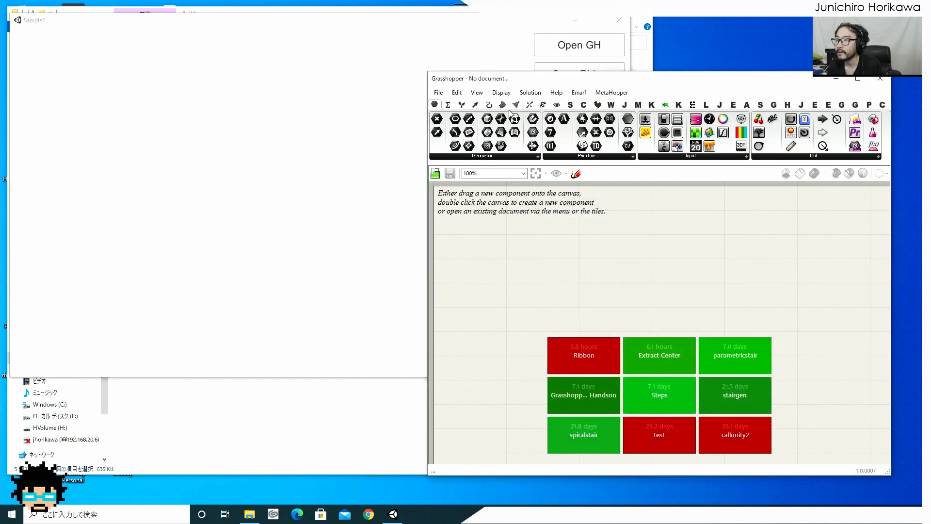
Open the Grasshopper definition RhinoInsideUnity3.gh from the RhinoInsideUnityTemplate folder, ignoring its recovery file
left_click(439, 93)
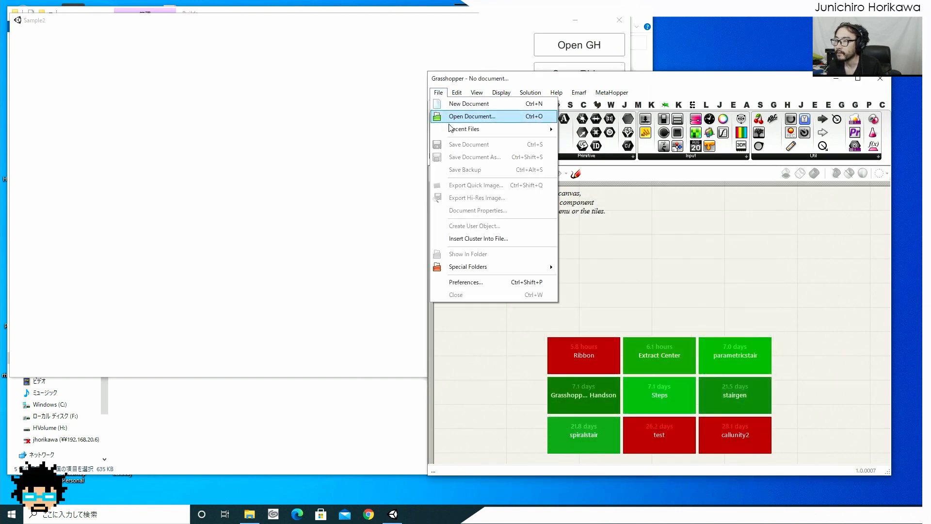
left_click(451, 117)
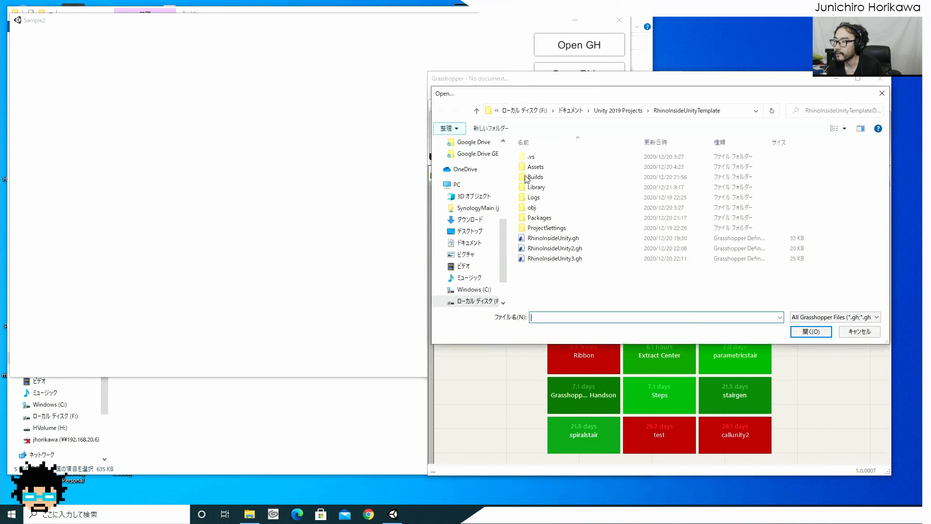
left_click(557, 259)
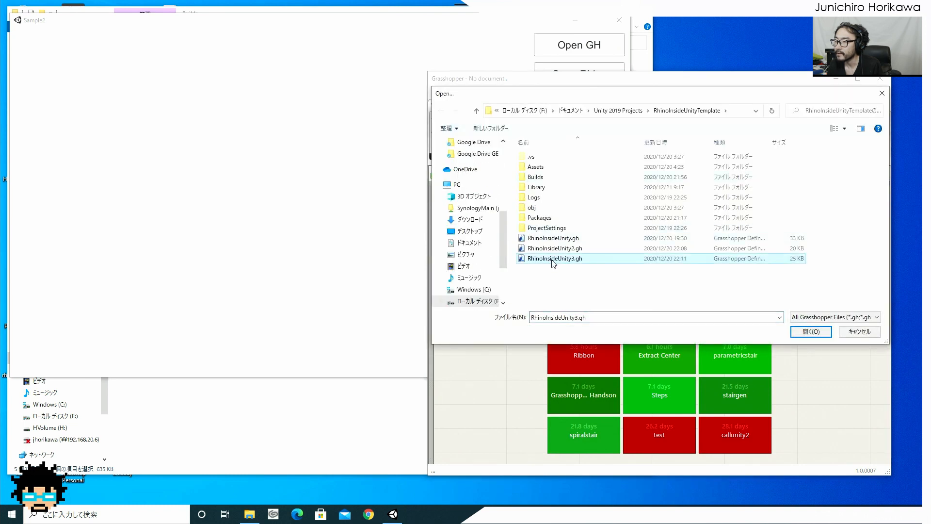
double_click(552, 260)
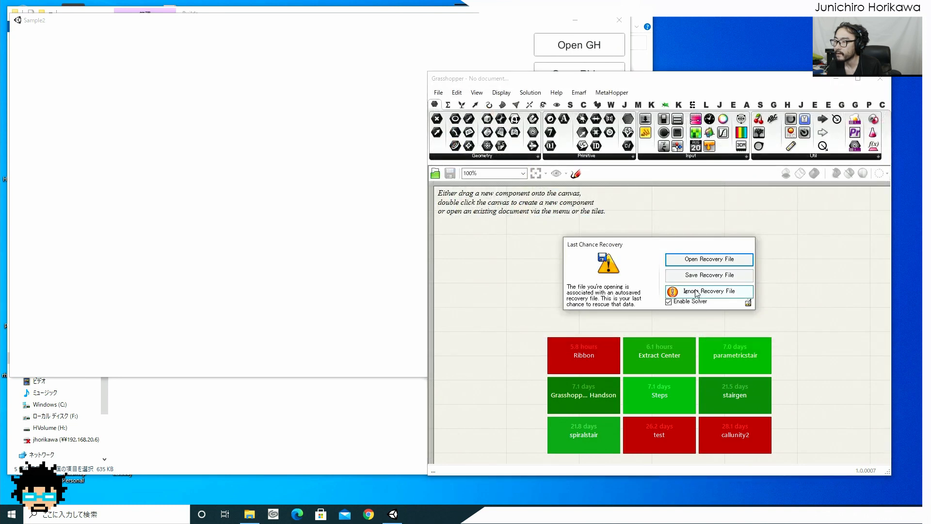
left_click(720, 291)
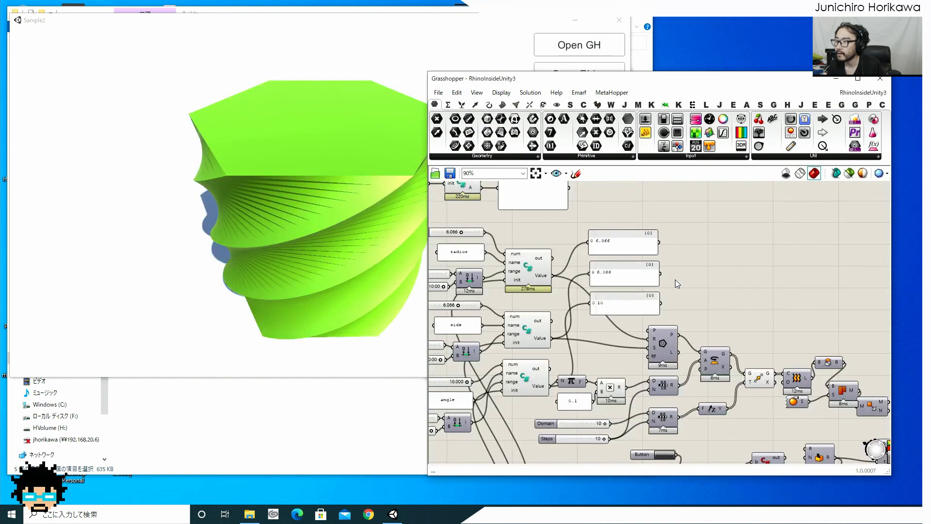
Examine the definition's layout, from the init button script to the radius, side and angle C# components and the Pi component
scroll(679, 268, "down", 2)
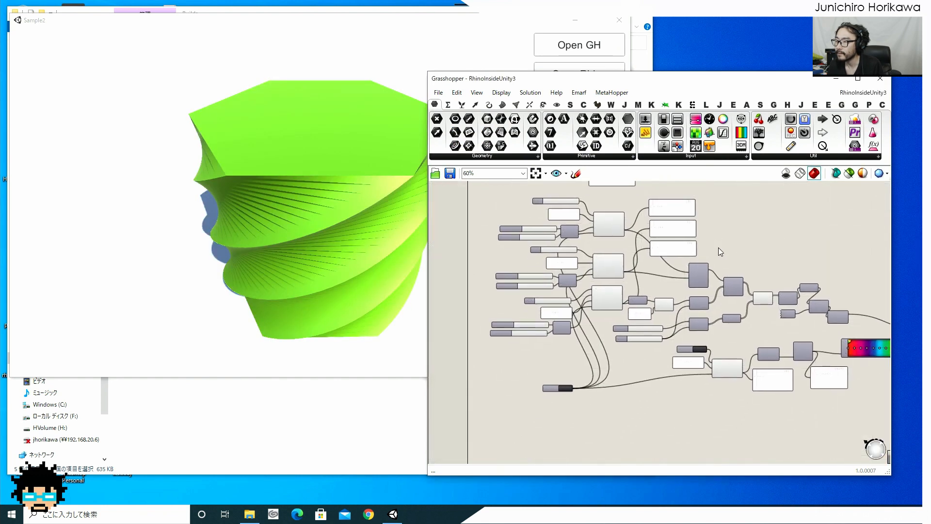
right_click_drag(713, 248, 696, 235)
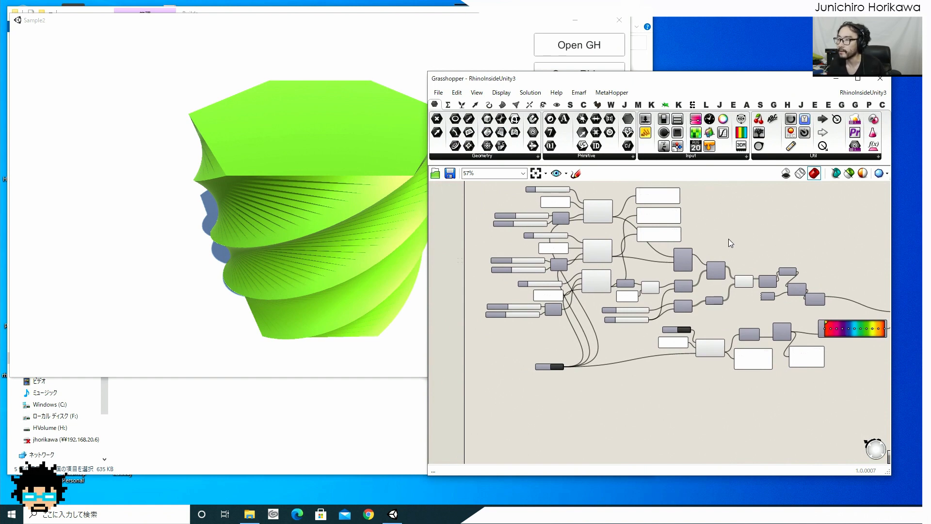
right_click_drag(709, 216, 735, 279)
scroll(577, 242, "up", 5)
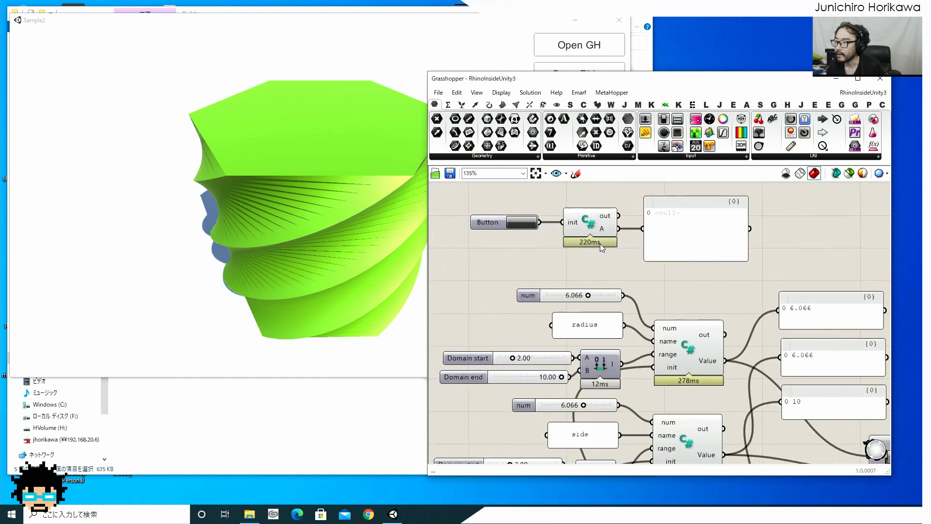
scroll(616, 255, "down", 3)
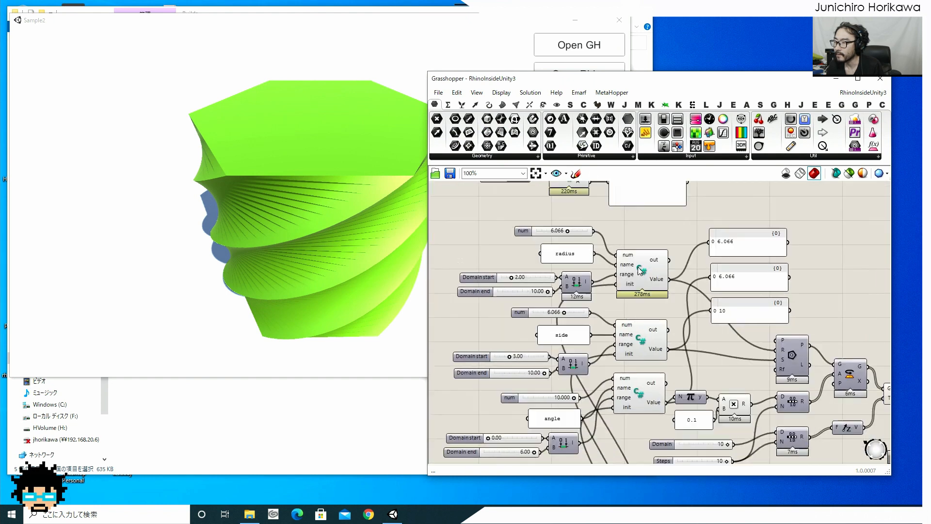
left_click(640, 270)
left_click(639, 336)
right_click_drag(650, 389, 652, 333)
left_click(653, 333)
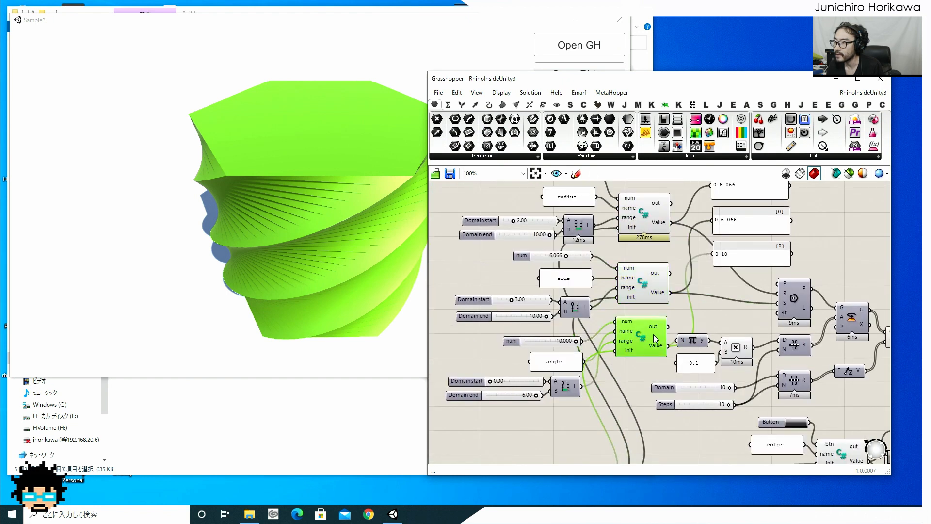
right_click_drag(651, 372, 651, 346)
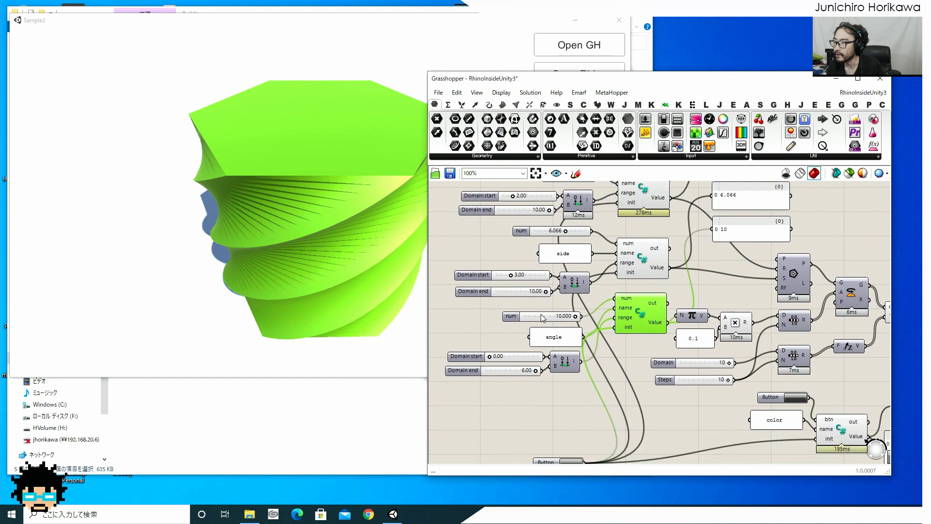
left_click_drag(541, 315, 549, 310)
scroll(655, 313, "up", 1)
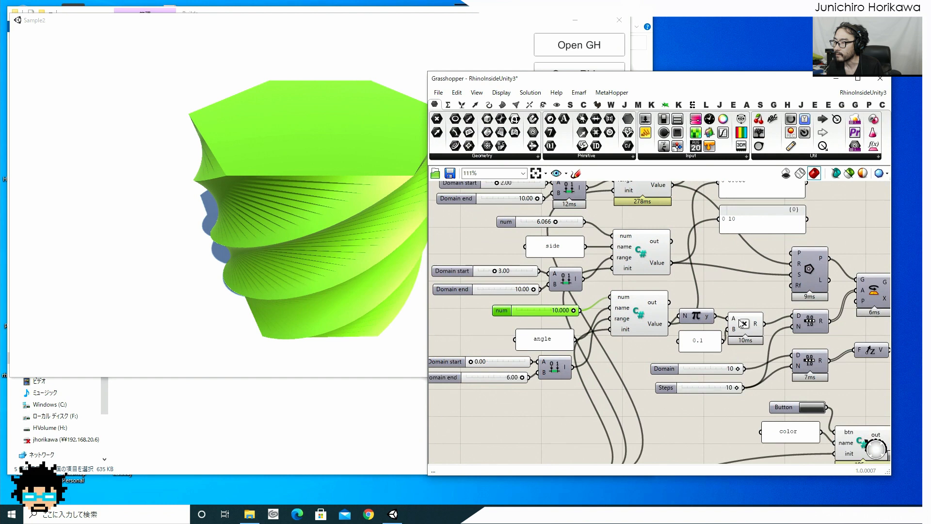
mouse_move(696, 320)
left_mouse_down()
mouse_move(709, 321)
mouse_move(707, 296)
mouse_move(699, 315)
left_mouse_up()
right_click_drag(644, 309, 645, 356)
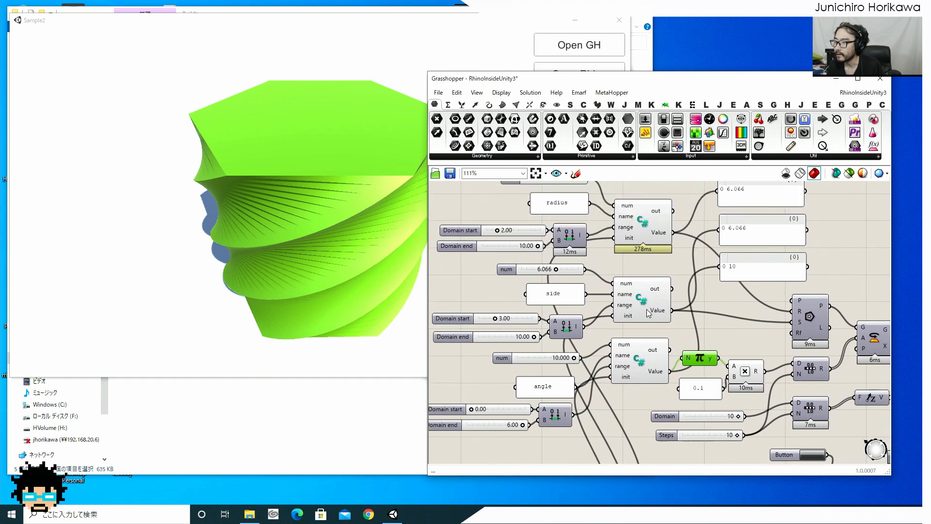
Compare the three C# components for radius, side and angle and trace where their values feed the geometry
left_click(642, 300)
left_click(642, 226)
left_click(640, 296)
left_click(639, 357)
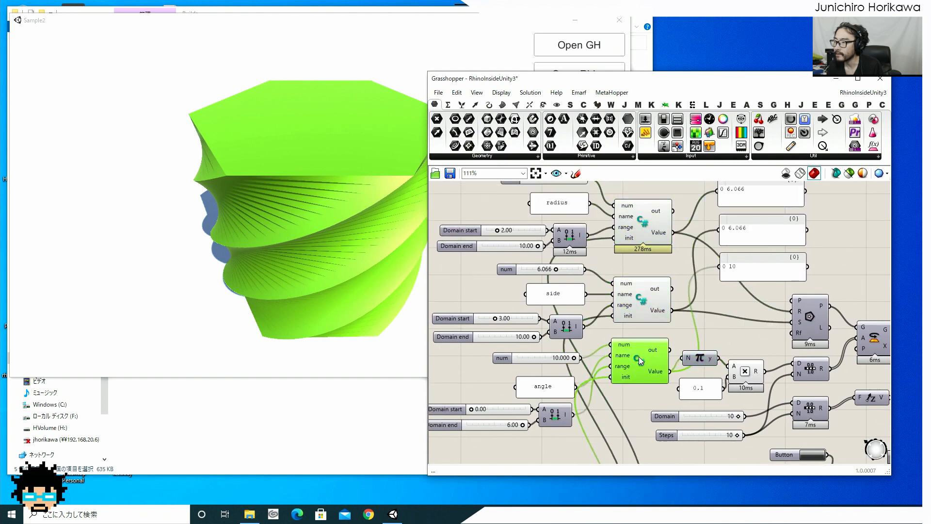
left_click(643, 303)
left_click_drag(646, 227, 641, 226)
right_click_drag(643, 230, 638, 286)
left_click_drag(638, 283, 638, 294)
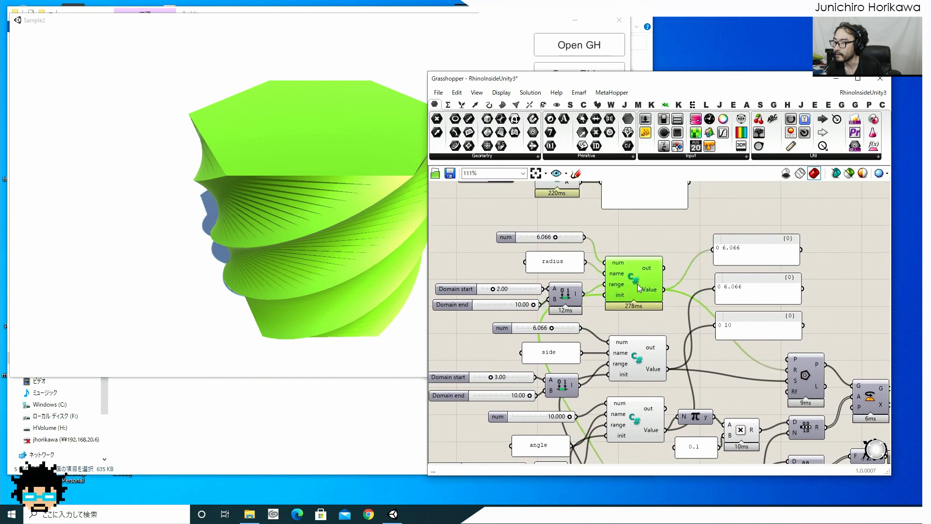
right_click_drag(638, 294, 627, 229)
left_click_drag(635, 315, 630, 307)
right_click_drag(630, 356, 618, 312)
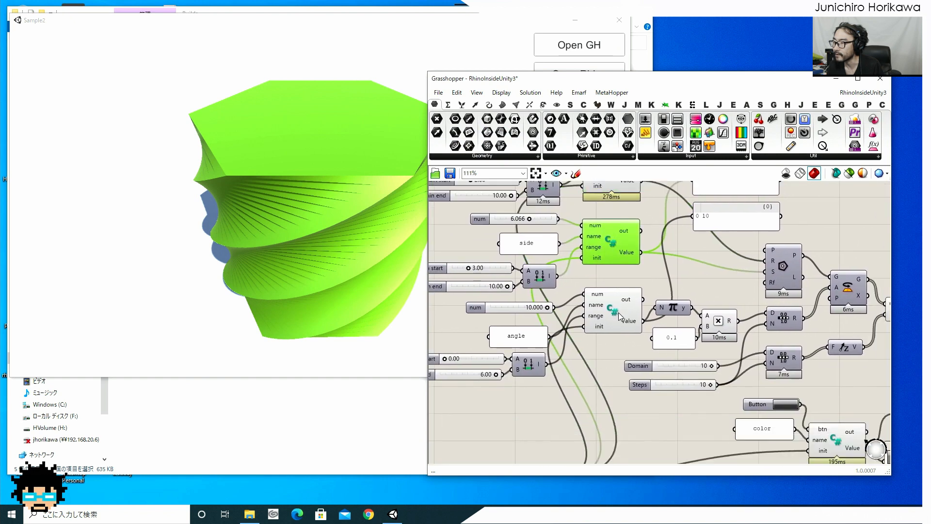
left_click_drag(618, 312, 616, 306)
Inspect the color button's C# component, its name panel and the shared init button wired to the parameter scripts
right_click_drag(620, 334, 604, 230)
scroll(604, 231, "down", 4)
scroll(604, 231, "up", 7)
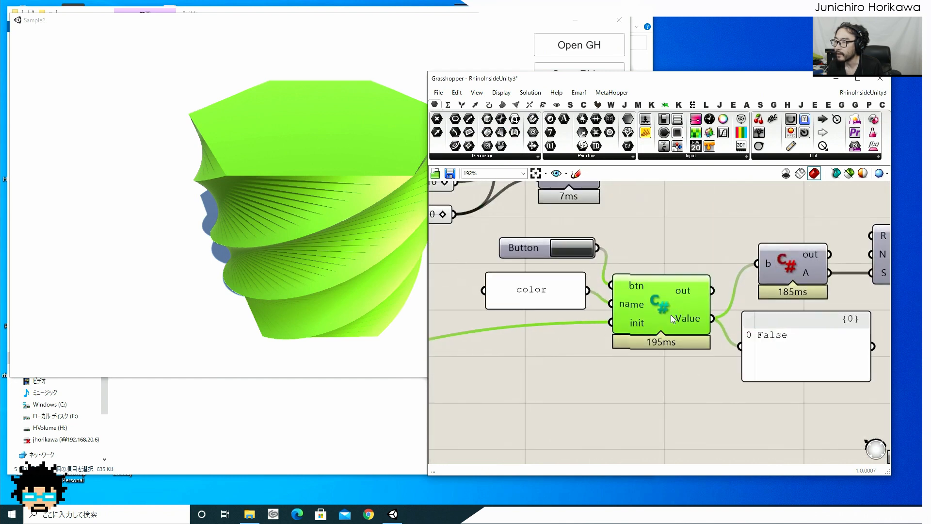
scroll(653, 296, "down", 2)
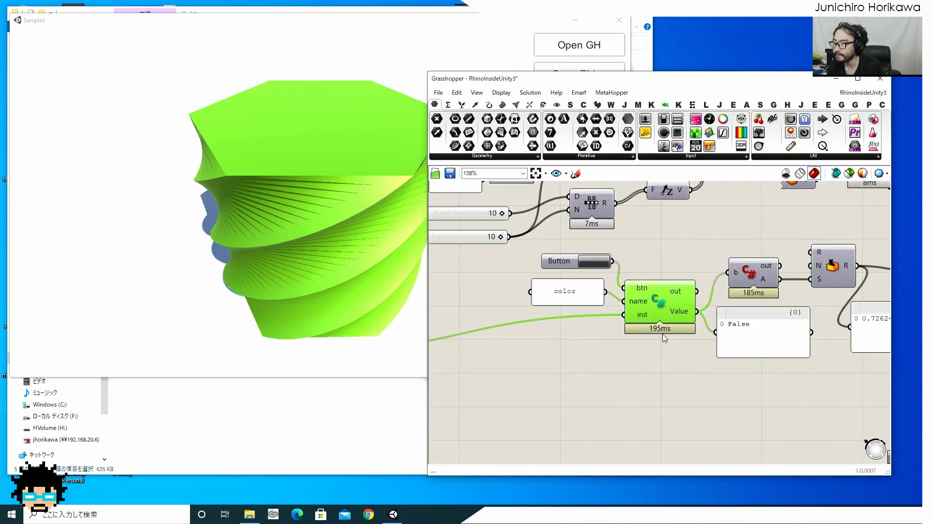
left_click(569, 300)
right_click_drag(511, 295, 658, 327)
scroll(657, 327, "down", 1)
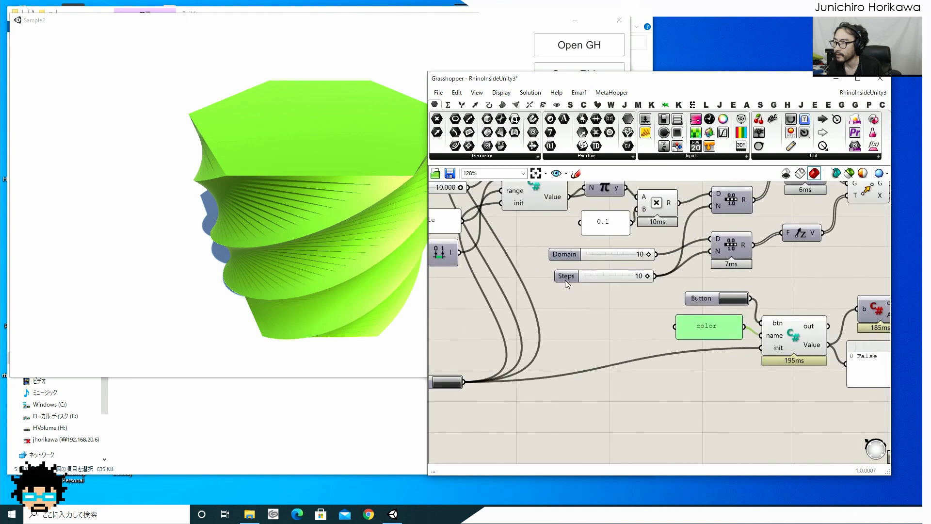
right_click_drag(537, 260, 622, 329)
scroll(622, 329, "down", 2)
right_click_drag(572, 257, 582, 279)
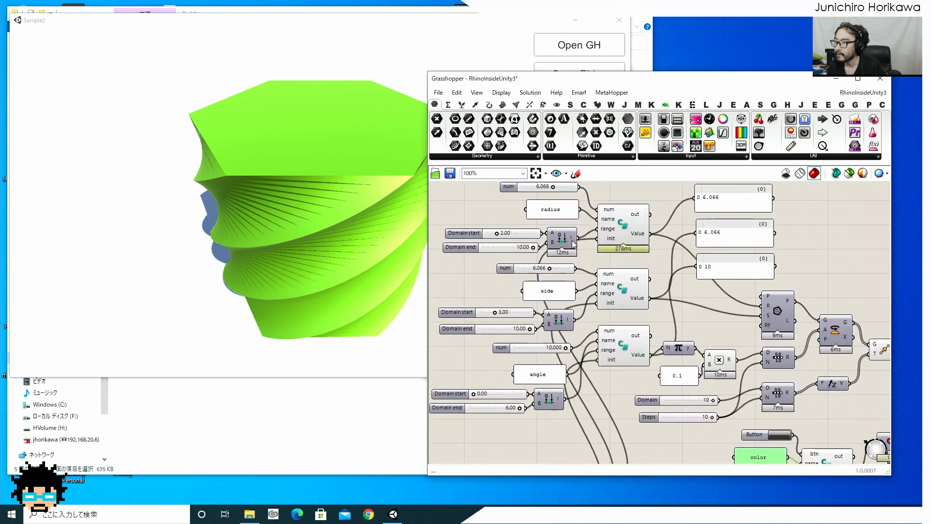
scroll(618, 256, "up", 3)
scroll(619, 256, "down", 3)
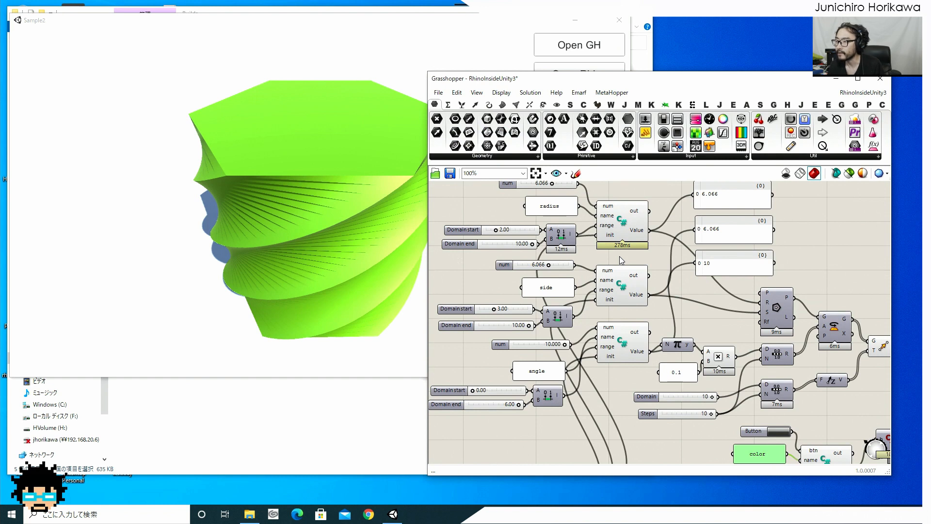
scroll(630, 274, "down", 1)
scroll(721, 390, "up", 1)
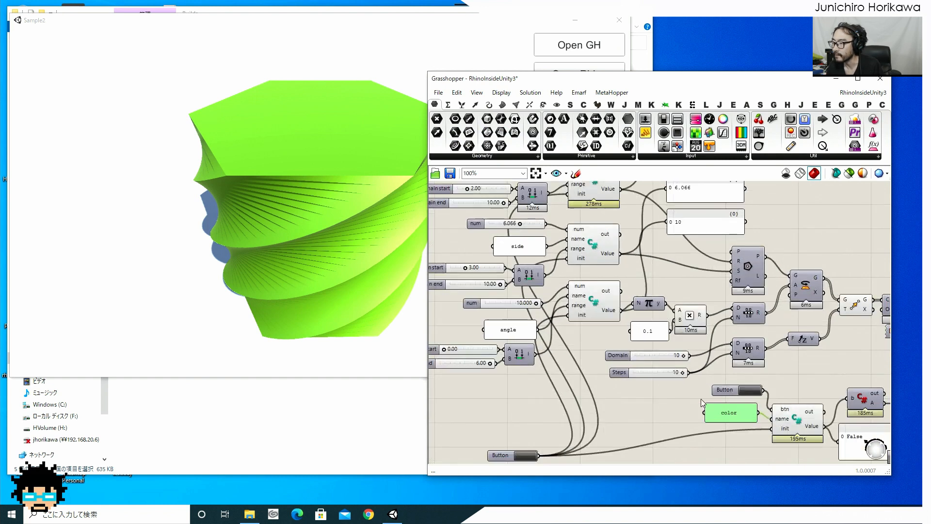
Move the Grasshopper window off the model view and trigger the init script's button to generate the Unity parameter controls
left_click_drag(539, 84, 714, 85)
right_click_drag(786, 275, 821, 431)
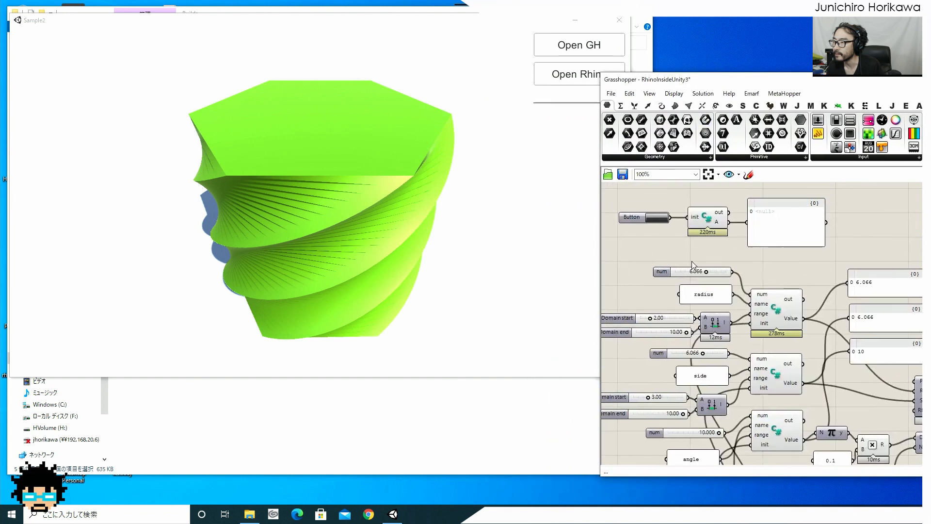
scroll(677, 266, "up", 3)
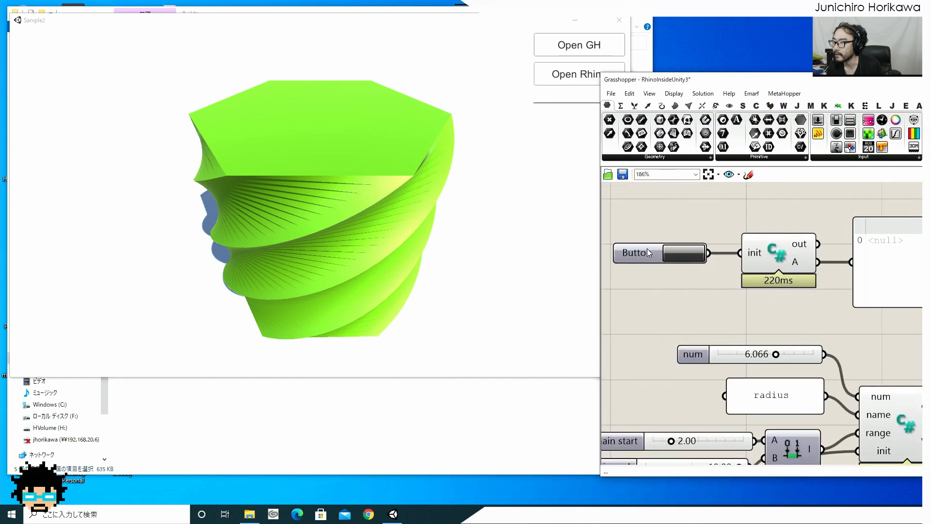
left_click(686, 255)
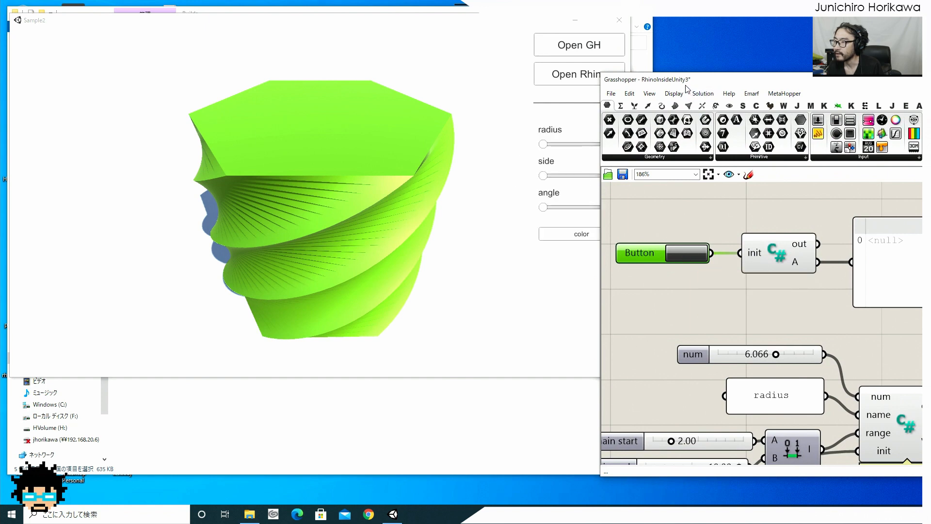
left_click_drag(685, 84, 735, 82)
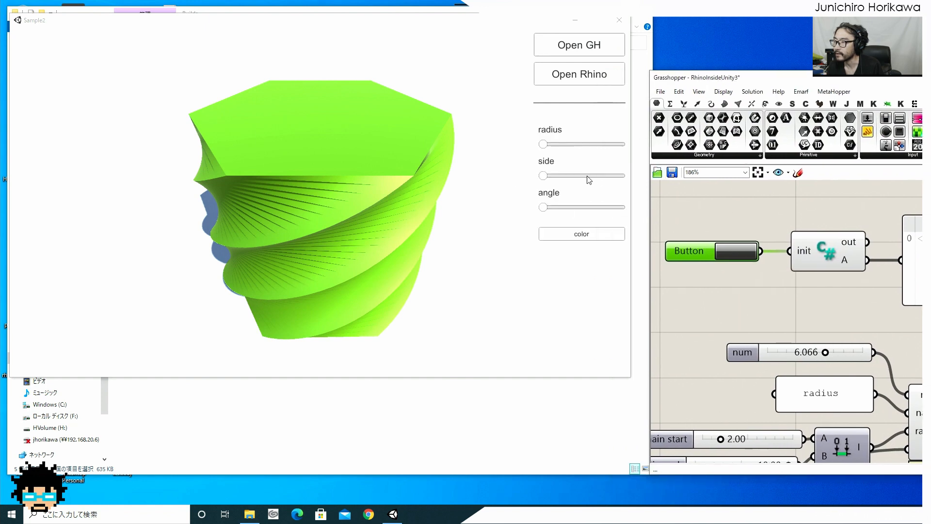
left_click_drag(746, 82, 705, 68)
Review how the radius, side and angle scripts, the radius domain and name inputs, and the color button define the Unity controls
scroll(743, 185, "down", 3)
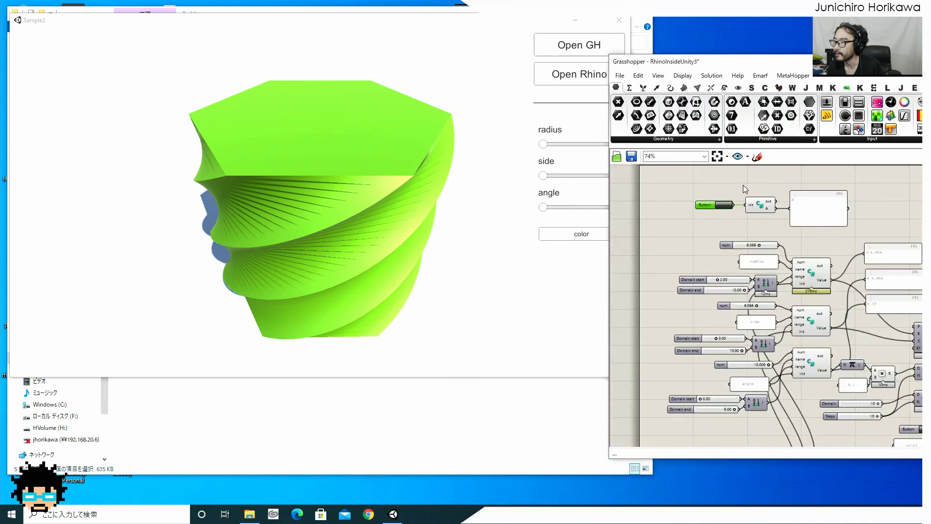
scroll(814, 272, "up", 2)
left_click(818, 278)
left_click_drag(819, 276, 806, 279)
right_click_drag(832, 295, 800, 254)
scroll(800, 254, "down", 1)
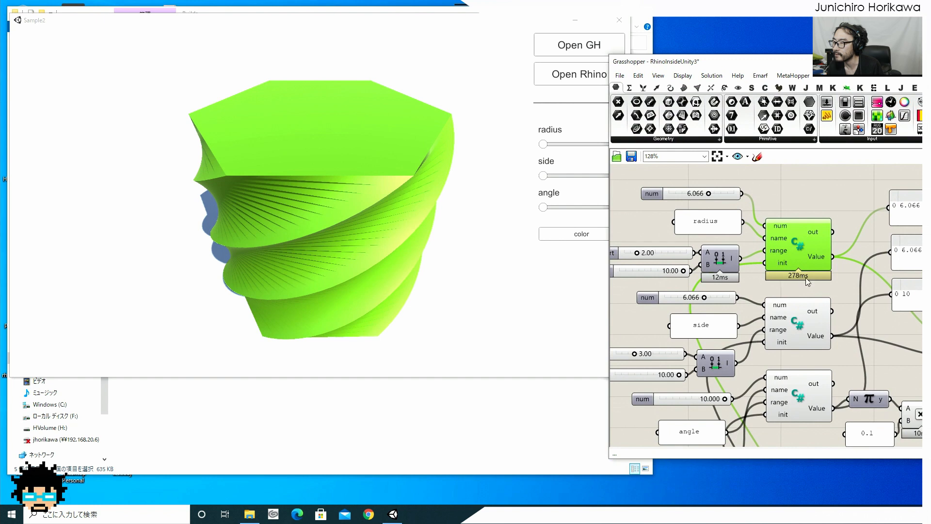
left_click_drag(805, 257, 805, 261)
left_click(789, 333)
left_click(794, 399)
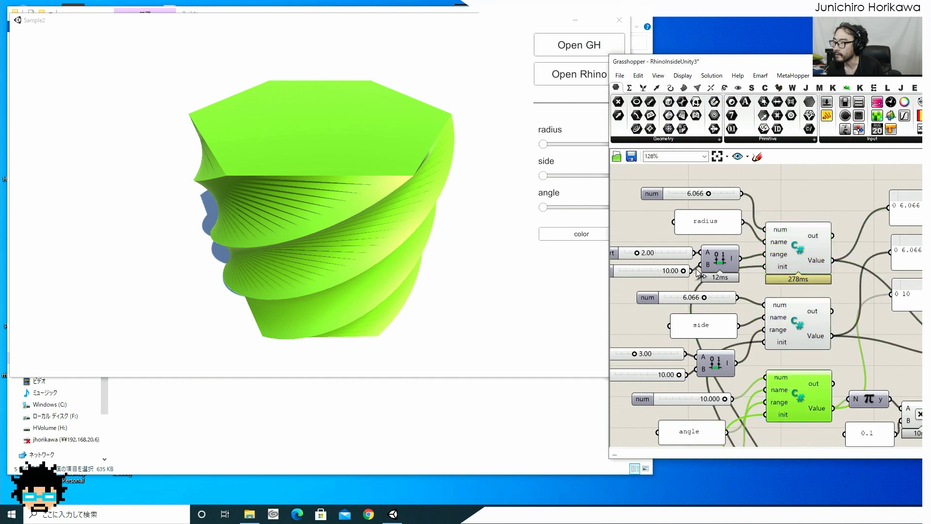
left_click_drag(749, 281, 657, 245)
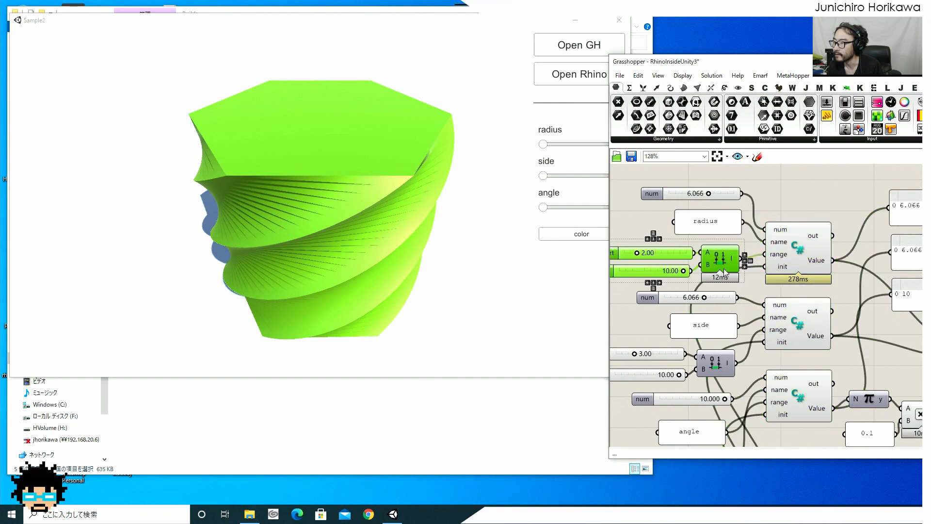
left_click(717, 223)
scroll(727, 228, "down", 5)
scroll(818, 324, "up", 6)
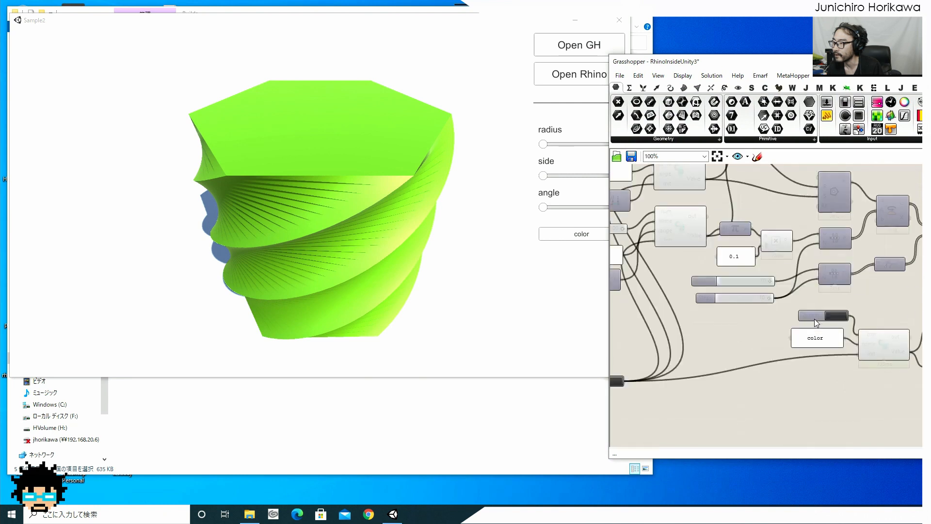
Examine the color button's name panel, its C# component, and the side and angle scripts wired to the shared init button
left_click(815, 340)
left_click(805, 401)
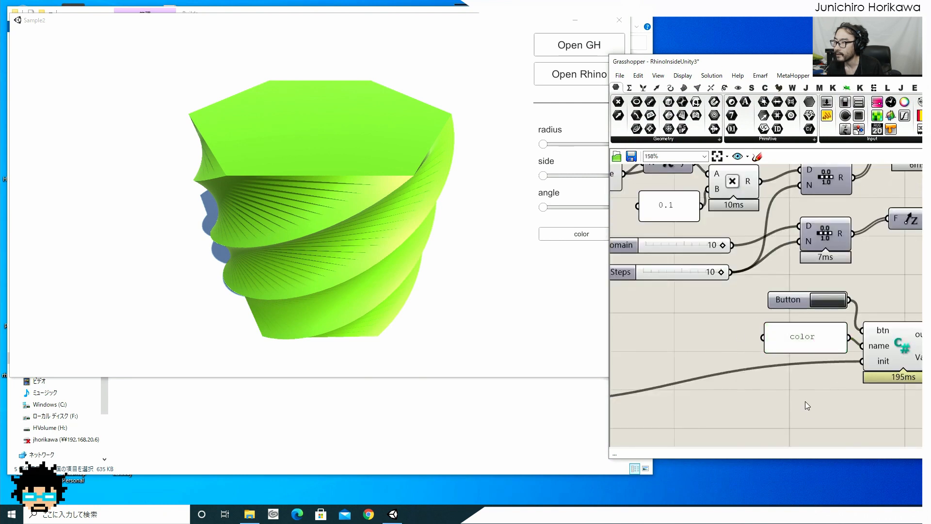
scroll(786, 378, "down", 2)
scroll(714, 251, "down", 3)
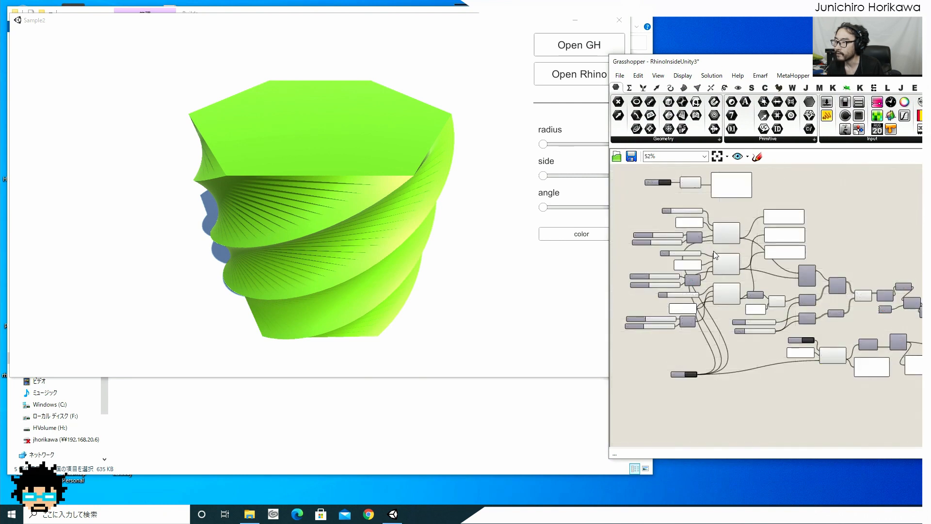
scroll(726, 246, "up", 5)
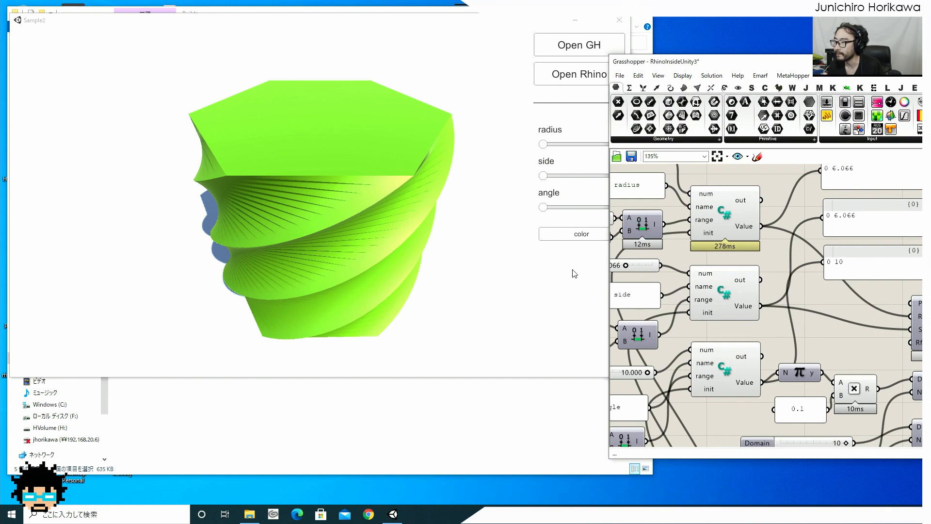
scroll(783, 353, "down", 2)
right_click_drag(738, 391, 778, 282)
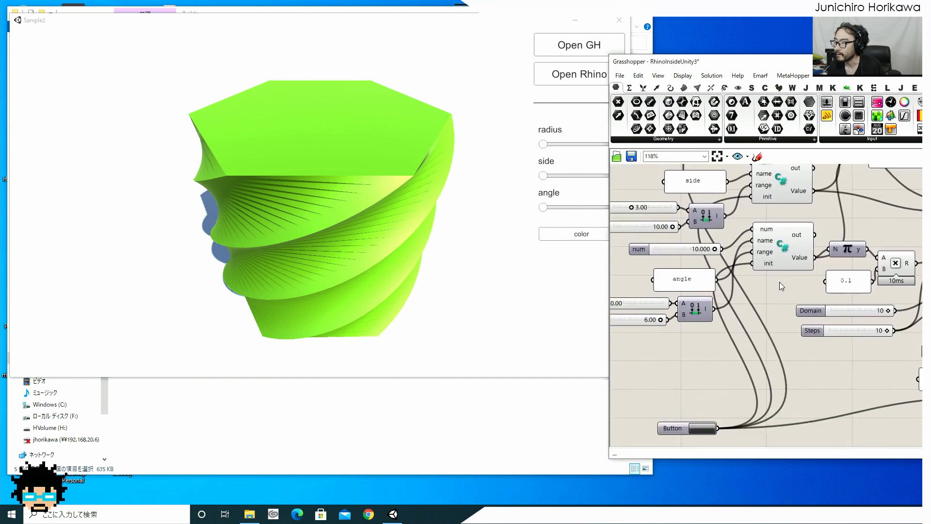
scroll(779, 281, "down", 1)
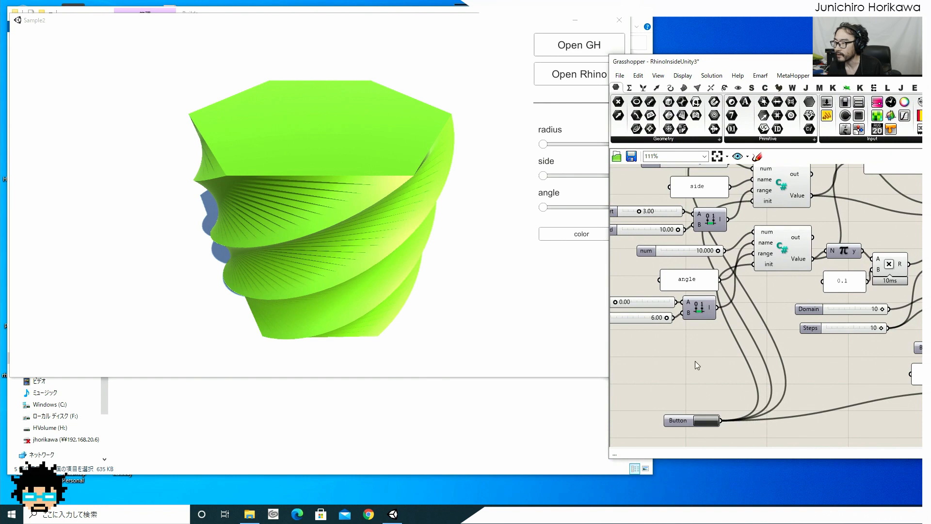
Reposition the shared init button beneath the angle script's input components on the canvas
left_click_drag(689, 421, 689, 401)
left_click_drag(732, 394, 704, 395)
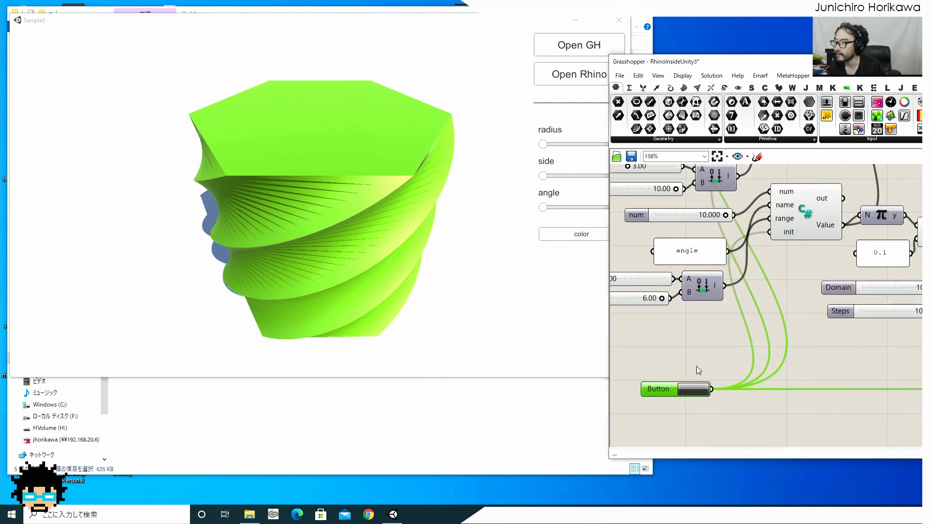
left_click(691, 352)
Set the radius to 4.5 in the Sample2 window and return to the Grasshopper parameter scripts
left_click(507, 304)
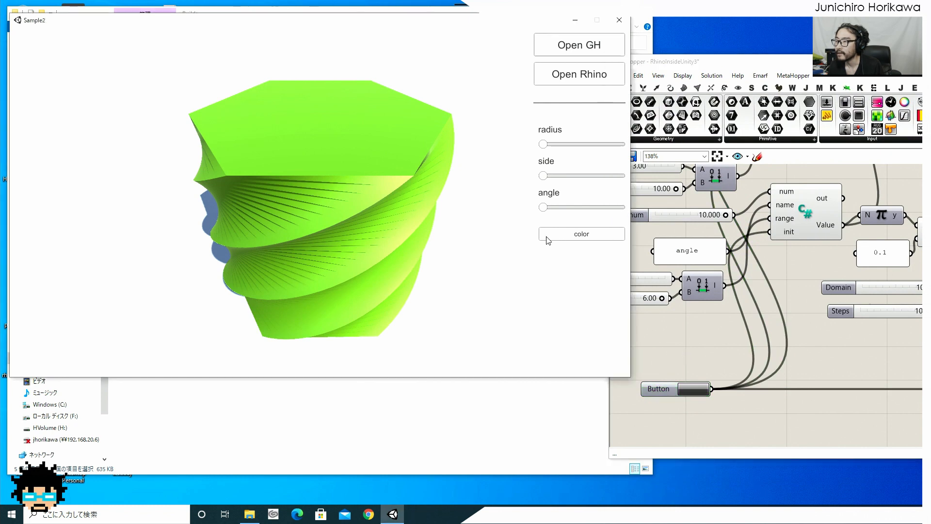
left_click_drag(543, 144, 567, 144)
left_click(770, 330)
scroll(757, 352, "down", 3)
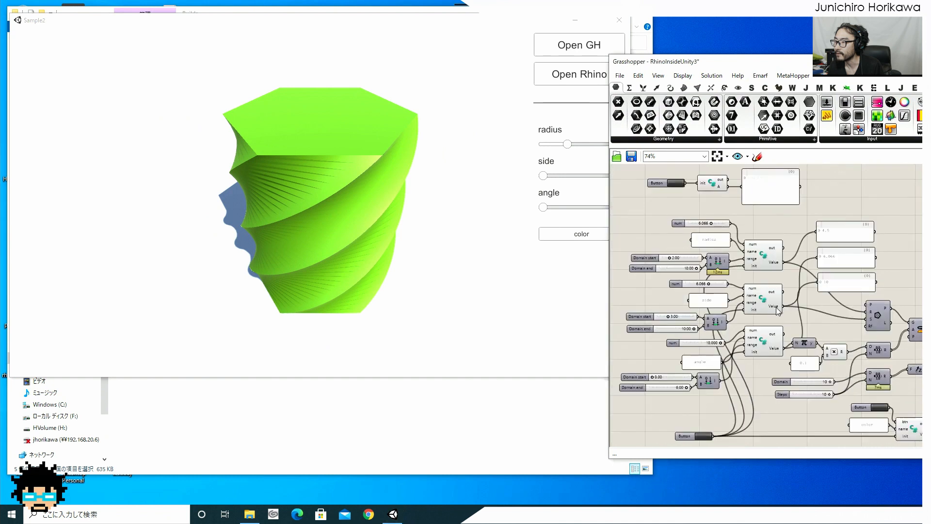
Nudge the radius C# component slightly on the Grasshopper canvas
left_click_drag(716, 282, 718, 279)
left_click(605, 228)
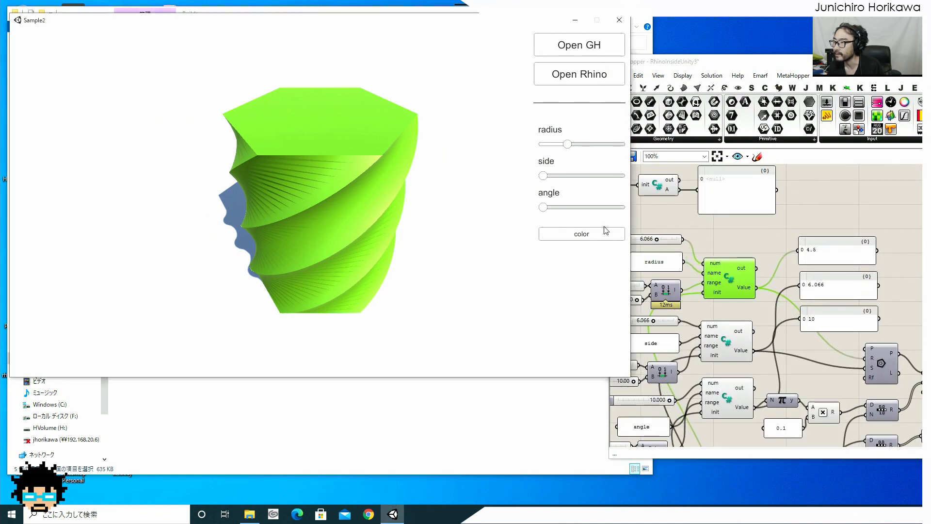
left_click_drag(728, 283, 723, 280)
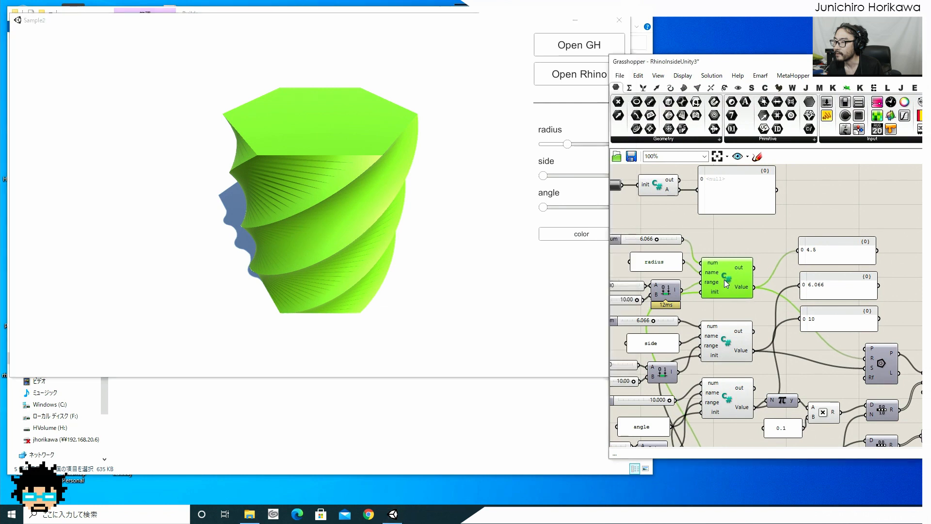
Set the radius to 5.6 in Sample2, then override it with 3.304 using the radius script's num slider in Grasshopper
left_click(487, 278)
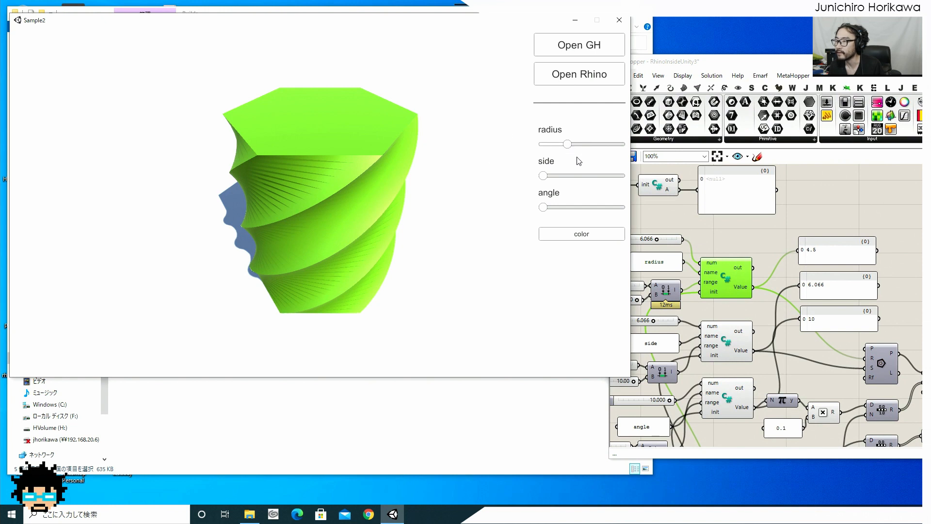
mouse_move(570, 150)
left_mouse_down()
mouse_move(557, 152)
mouse_move(588, 150)
mouse_move(566, 145)
mouse_move(582, 144)
left_mouse_up()
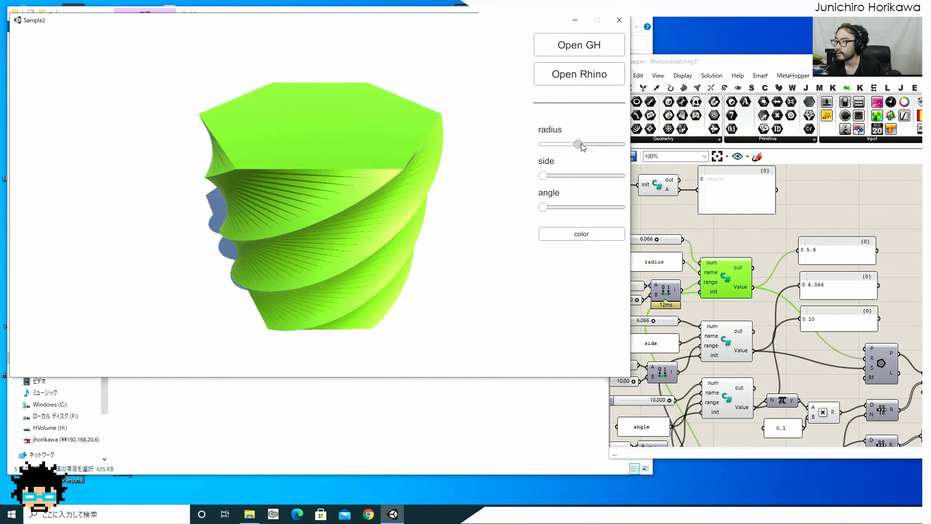
left_click(743, 251)
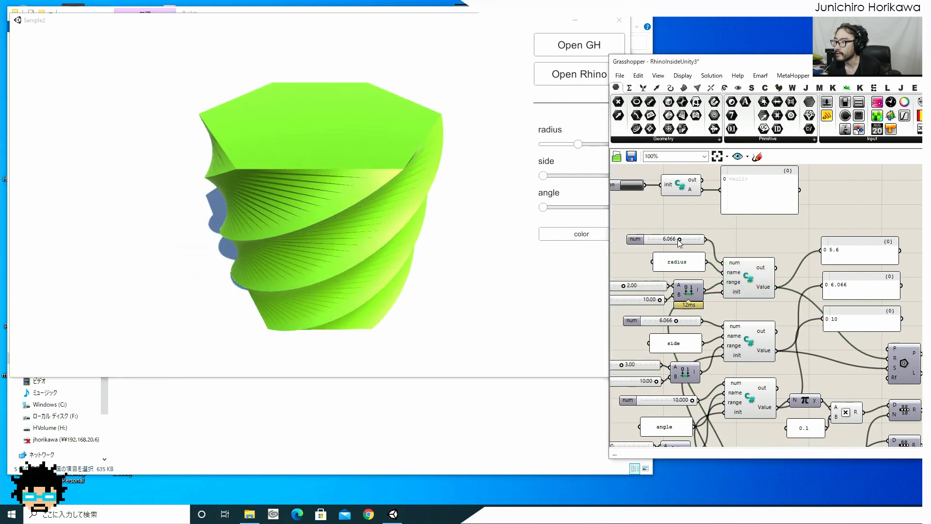
left_click_drag(679, 240, 663, 241)
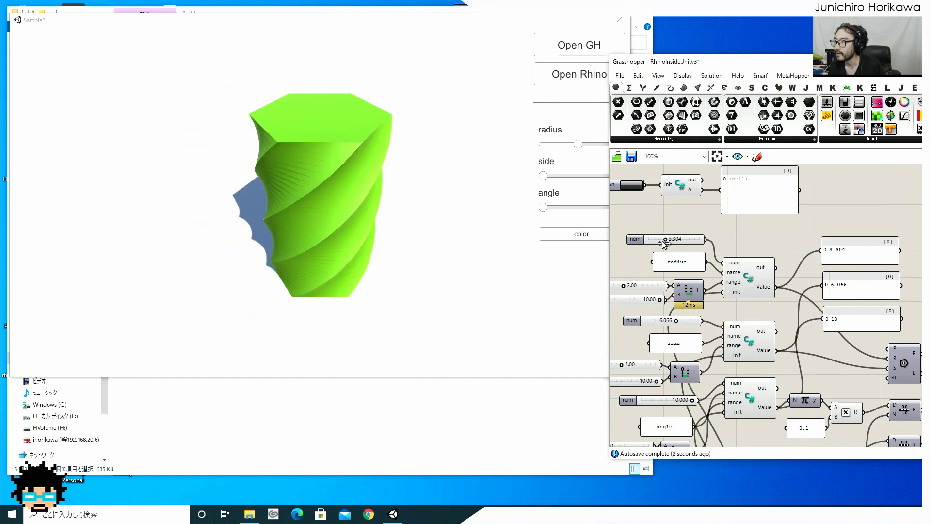
Set the radius to 5.8, the side to 4.18125 and the angle to 4.125 in the Sample2 window
left_click(546, 265)
mouse_move(578, 148)
left_mouse_down()
mouse_move(563, 147)
mouse_move(600, 146)
mouse_move(561, 148)
mouse_move(579, 145)
left_mouse_up()
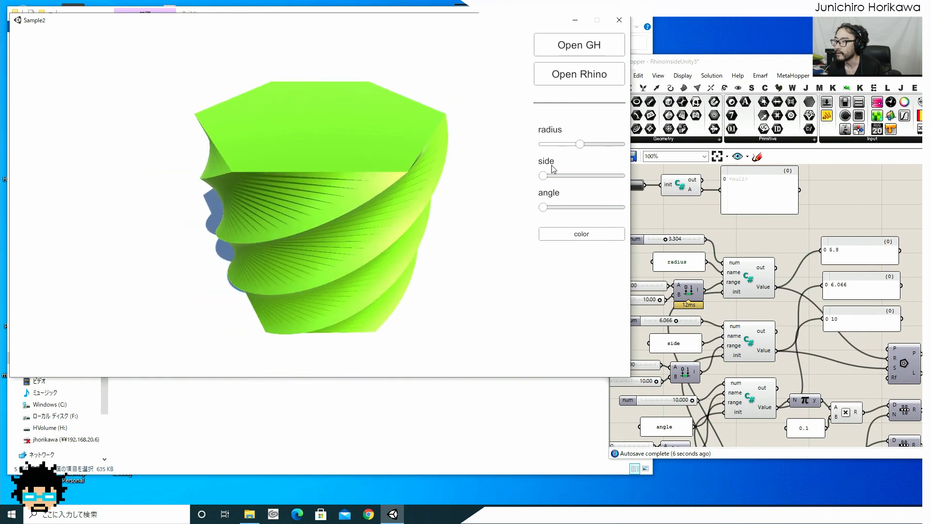
mouse_move(544, 176)
left_mouse_down()
mouse_move(589, 182)
mouse_move(556, 176)
left_mouse_up()
left_click_drag(544, 207, 596, 210)
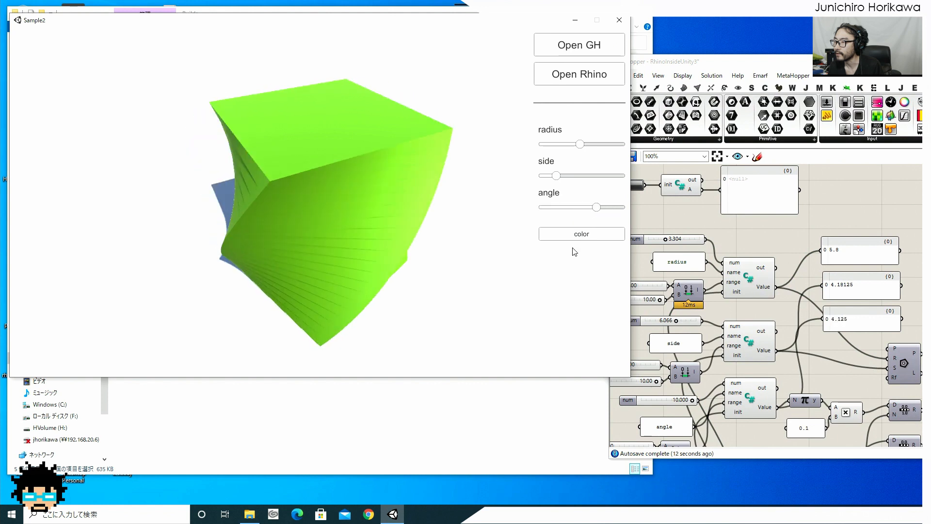
Inspect the UnityButton script in Grasshopper, its color name and init inputs, and the components its Value output feeds
left_click(809, 264)
scroll(785, 300, "down", 3)
scroll(772, 332, "up", 6)
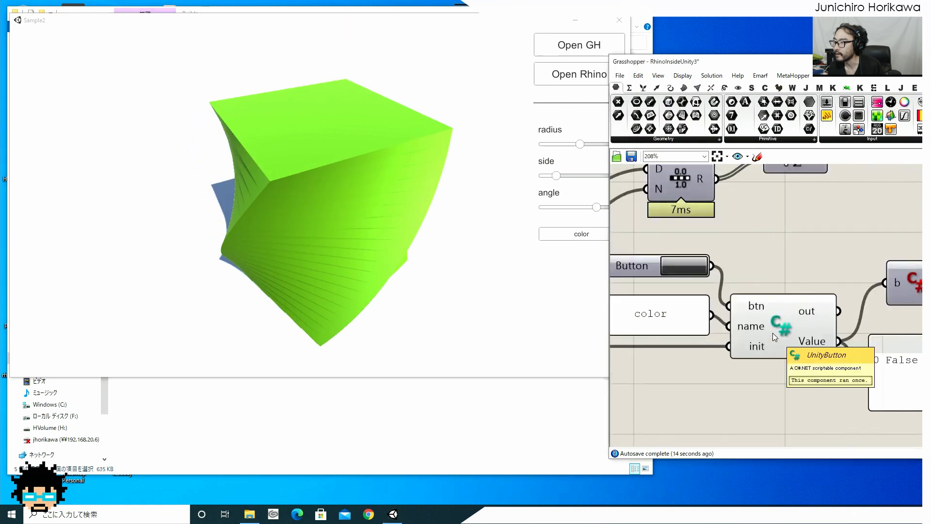
scroll(772, 333, "down", 3)
scroll(712, 306, "down", 3)
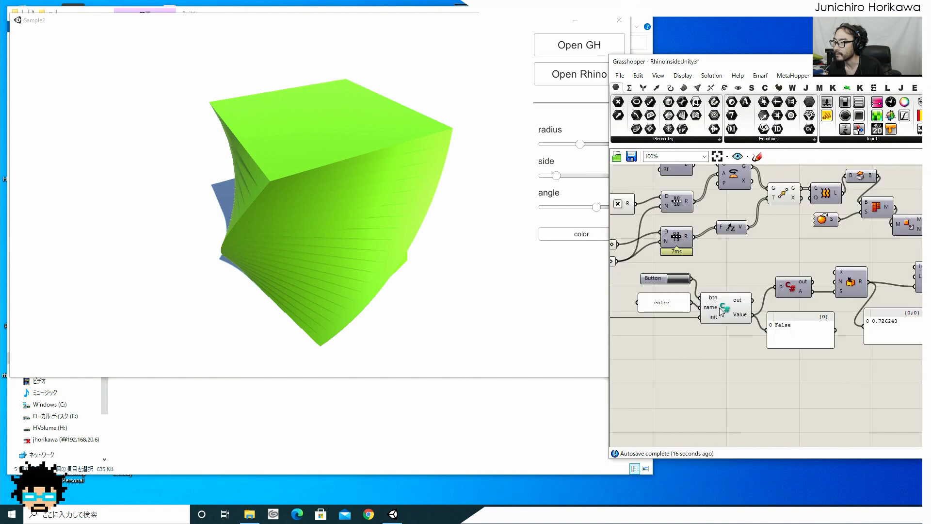
scroll(695, 320, "up", 5)
scroll(711, 310, "down", 4)
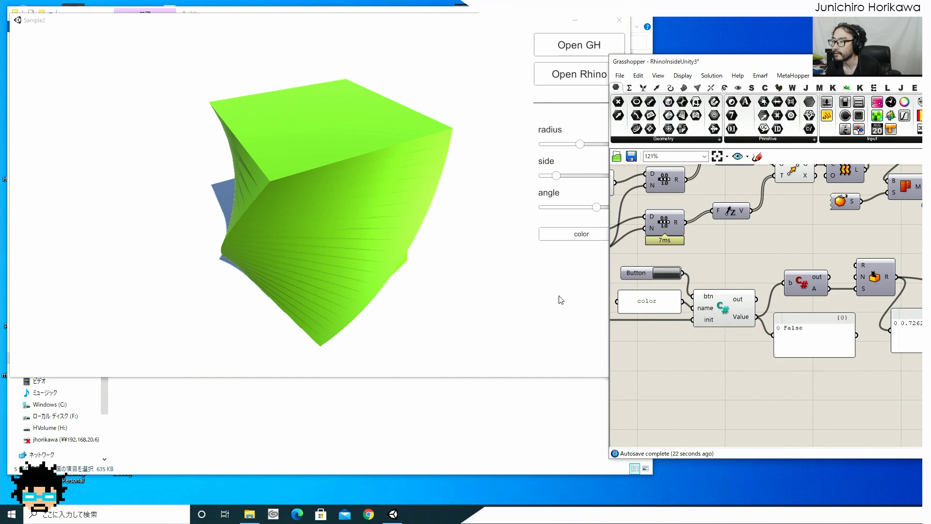
Trigger the color button in Sample2 repeatedly to randomize the twisted model's color
left_click(561, 281)
left_click(571, 238)
left_click(571, 237)
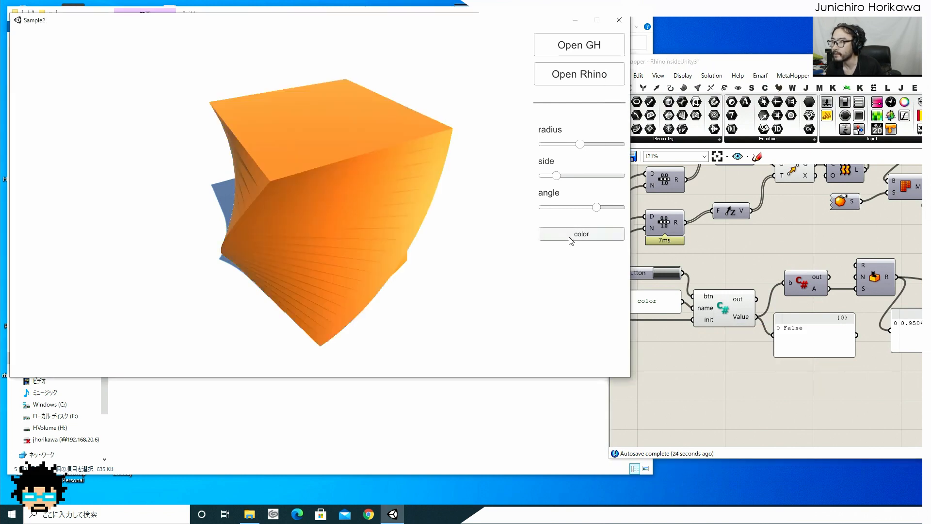
left_click(571, 238)
left_click(571, 238)
left_click(571, 237)
left_click(571, 238)
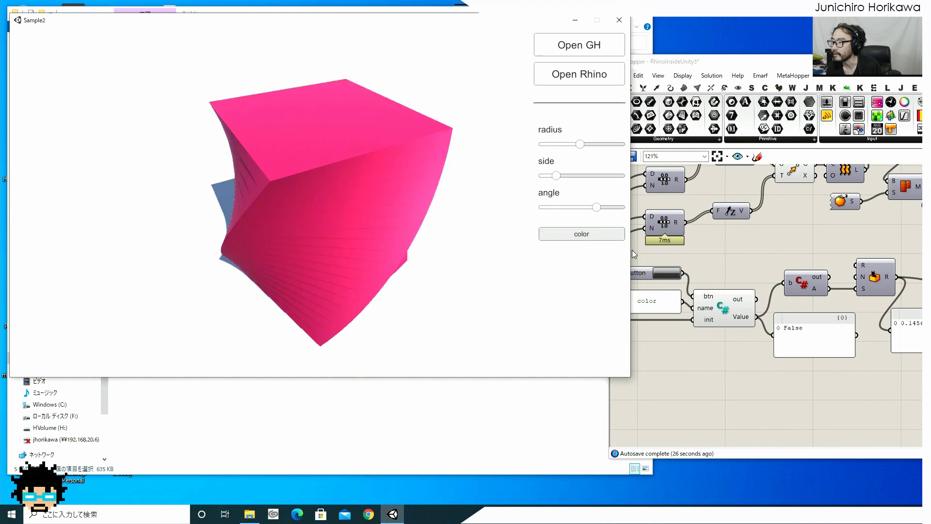
Select the panel reading the UnityButton script's Value output, then change the model's color twice more in Sample2
left_click(794, 337)
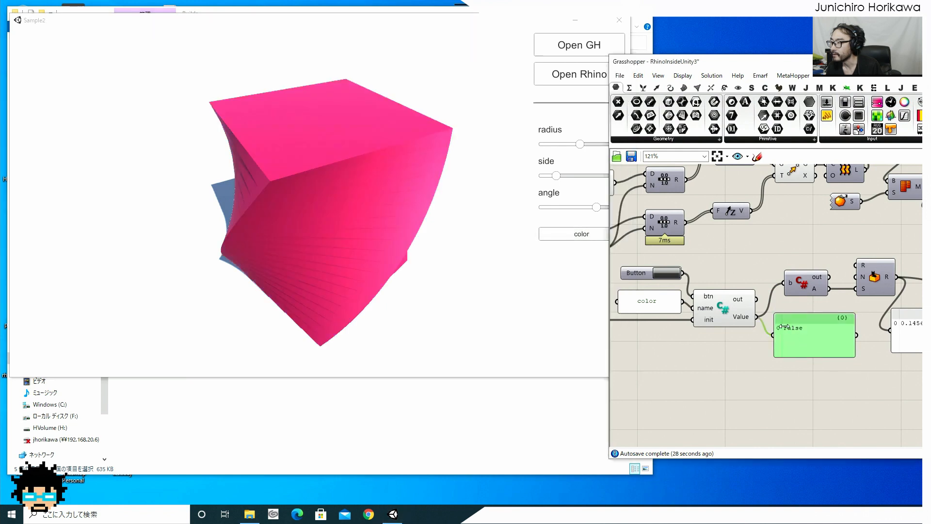
left_click(566, 277)
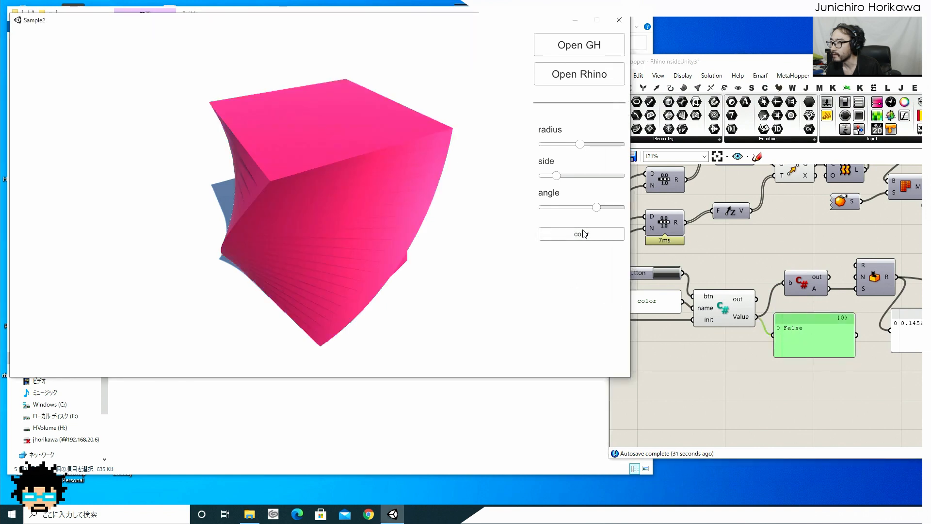
left_click(585, 233)
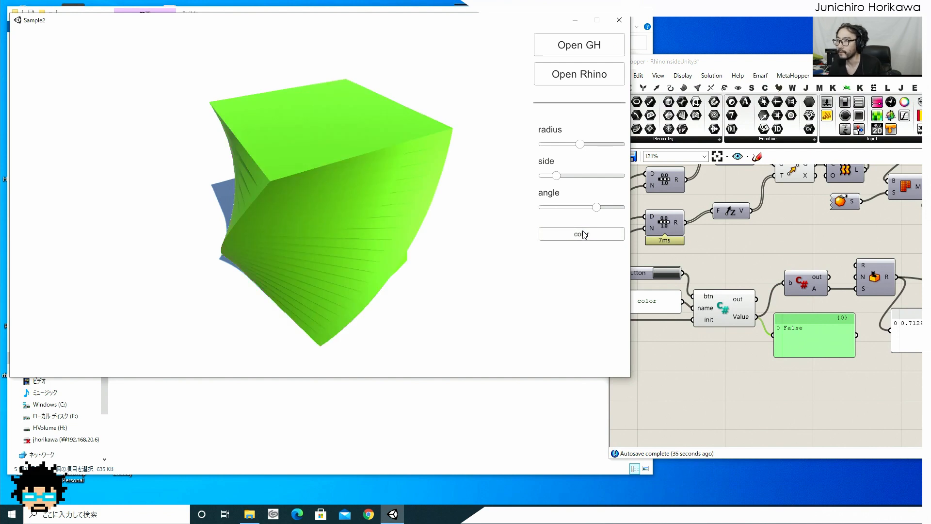
left_click(584, 234)
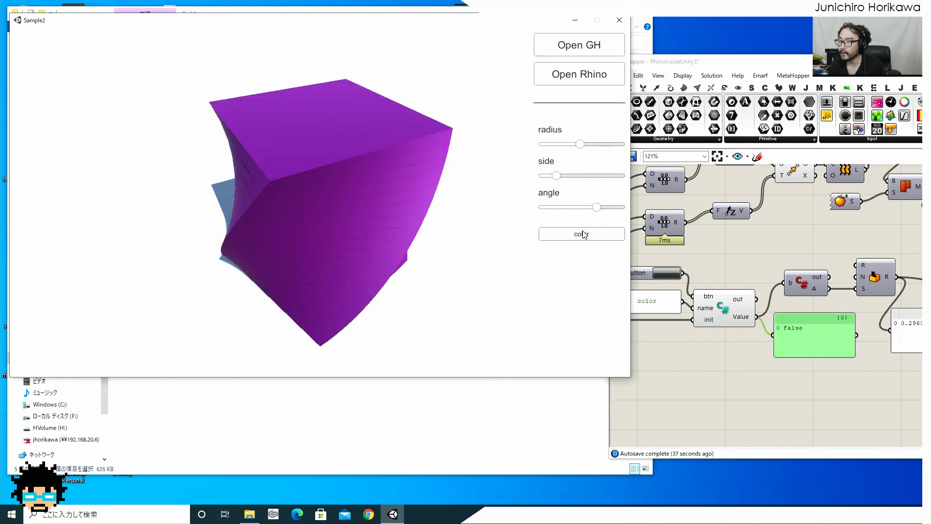
Nudge the C# script fed by the color button and the Random component next to it on the Grasshopper canvas
left_click(766, 281)
left_click_drag(801, 283, 803, 275)
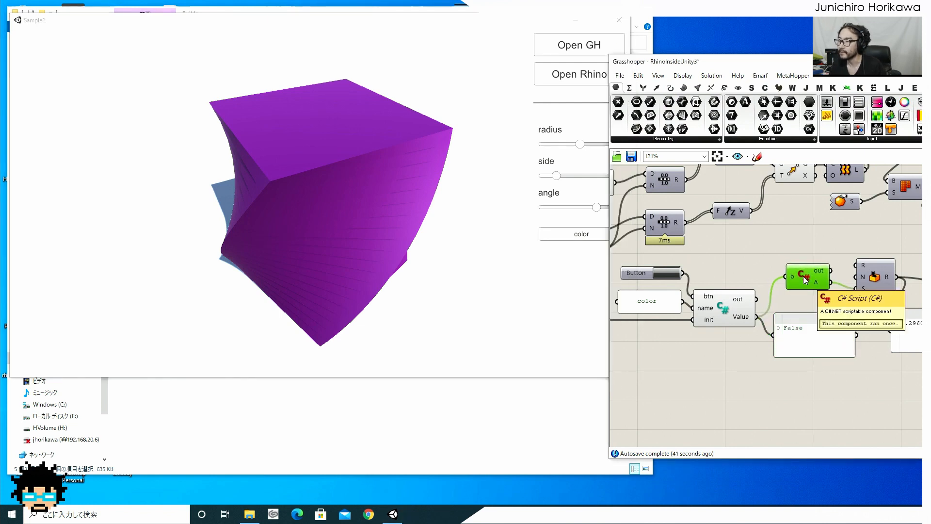
left_click_drag(876, 270, 873, 267)
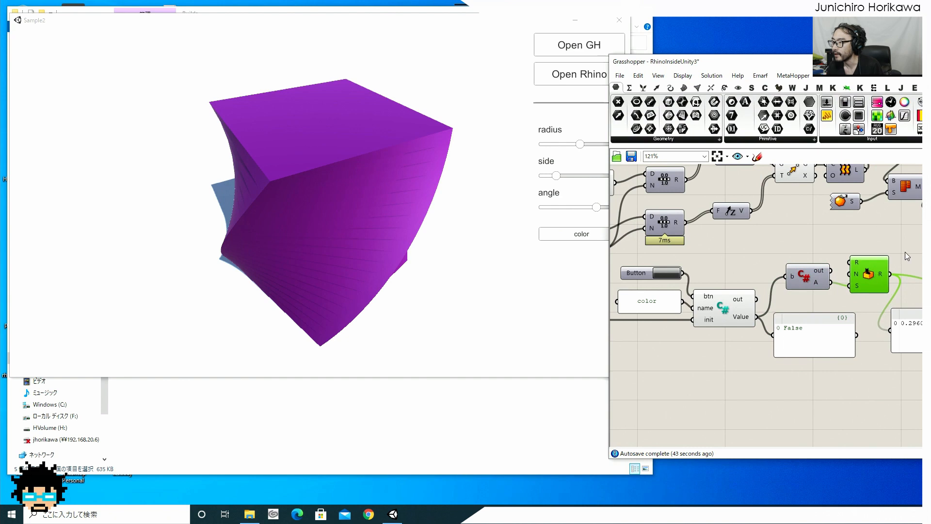
right_click_drag(905, 251, 804, 257)
left_click_drag(778, 279, 779, 282)
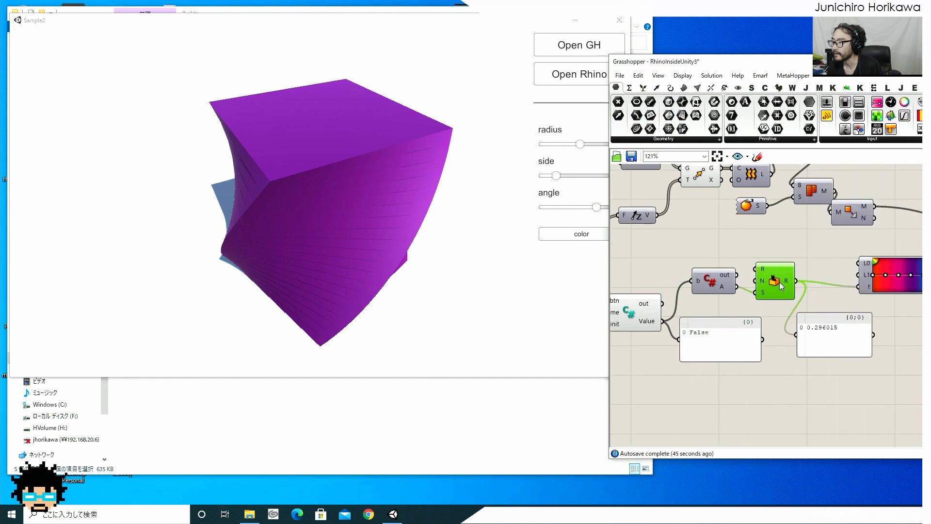
Generate three more random colors for the model in Sample2 to drive the Random component
left_click(474, 245)
left_click(570, 236)
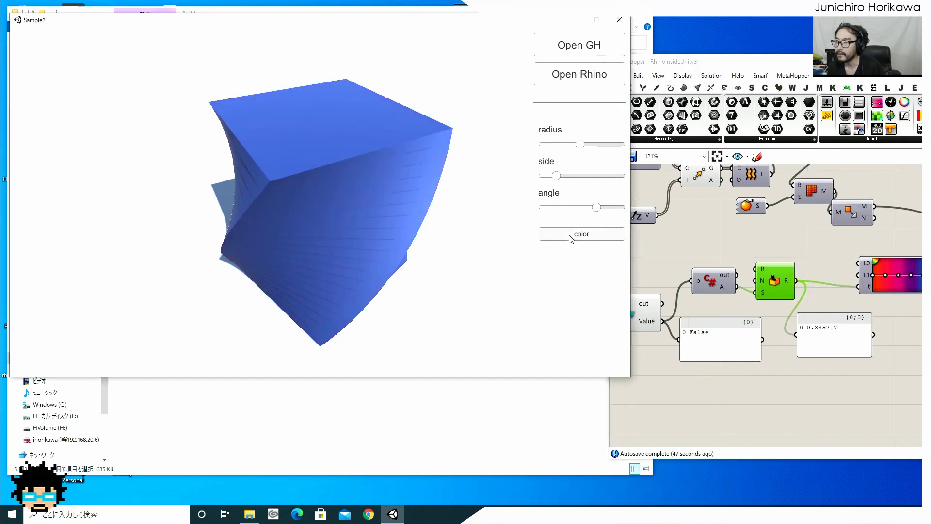
left_click(570, 237)
left_click(570, 238)
Duplicate the angle's UnitySlider script in Grasshopper and place the copy below the original, near the shared init button
left_click(665, 239)
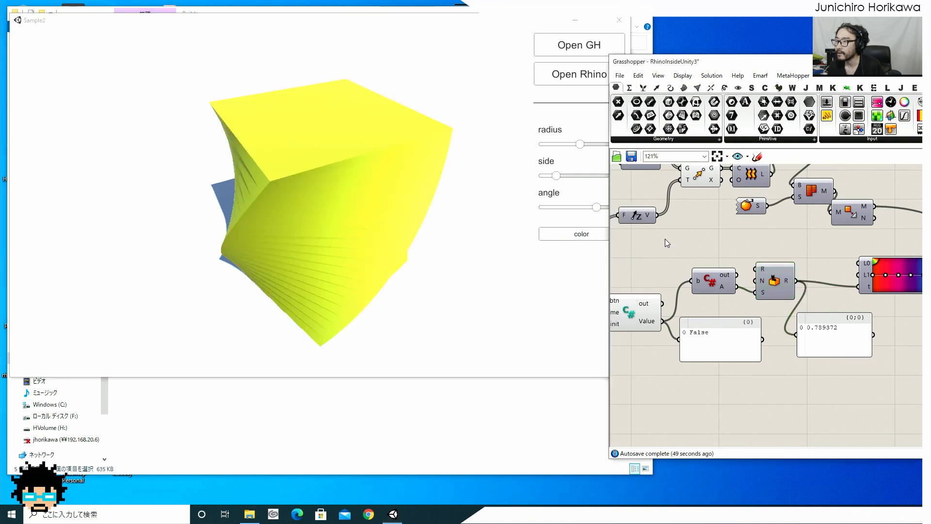
scroll(665, 238, "down", 1)
right_click_drag(665, 240, 766, 255)
scroll(765, 254, "down", 3)
right_click_drag(724, 294, 833, 326)
scroll(762, 277, "up", 2)
scroll(761, 276, "up", 1)
right_click_drag(761, 277, 769, 305)
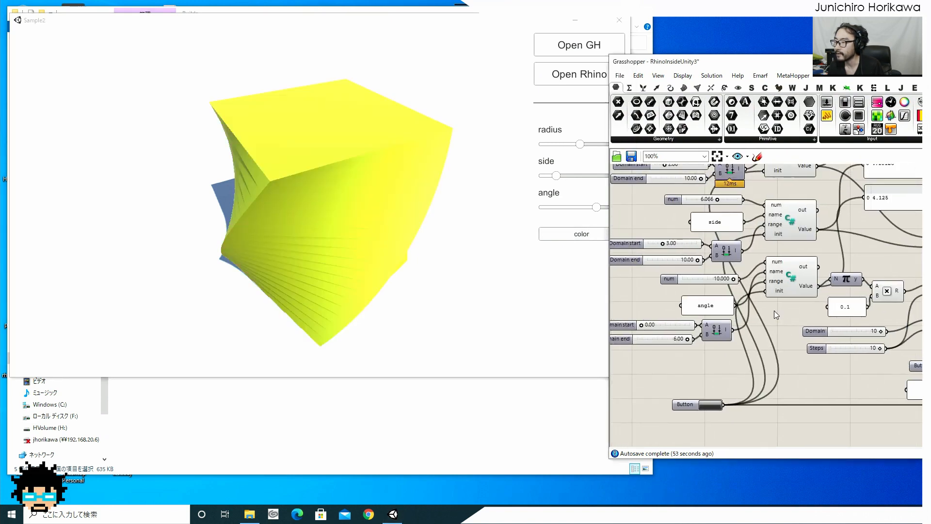
left_click(785, 286)
key("ctrl+c")
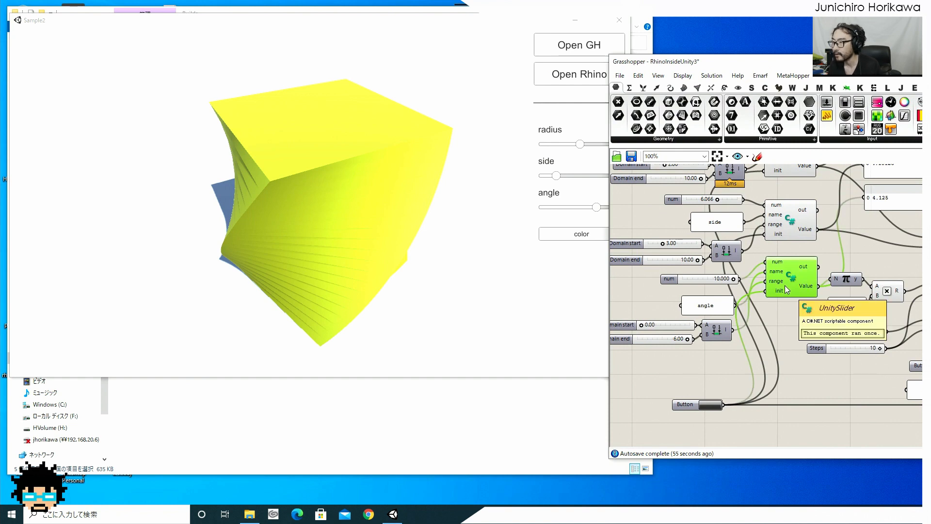
key("ctrl+v")
left_click_drag(784, 285, 784, 419)
right_click_drag(783, 399, 783, 326)
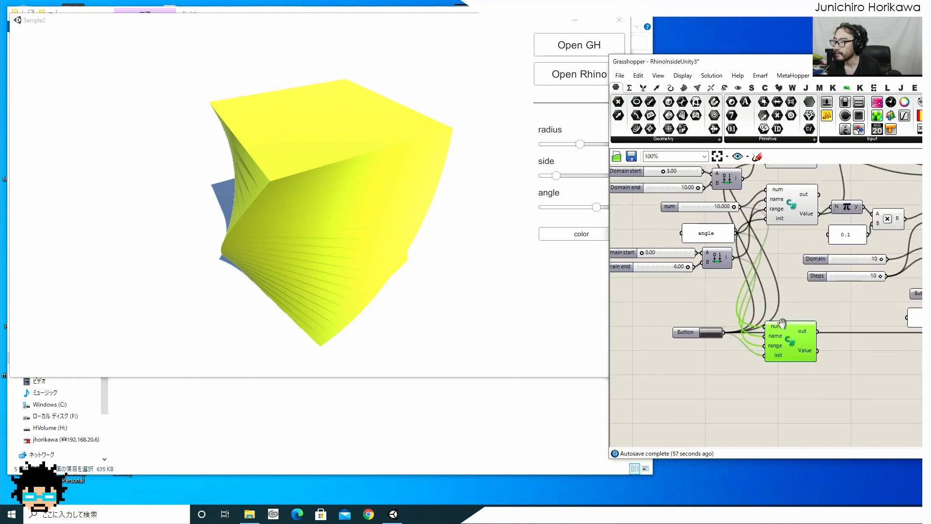
Move the copied UnitySlider script further down and shift the shared init button away from it
left_click_drag(781, 348, 782, 372)
left_click_drag(682, 333, 661, 314)
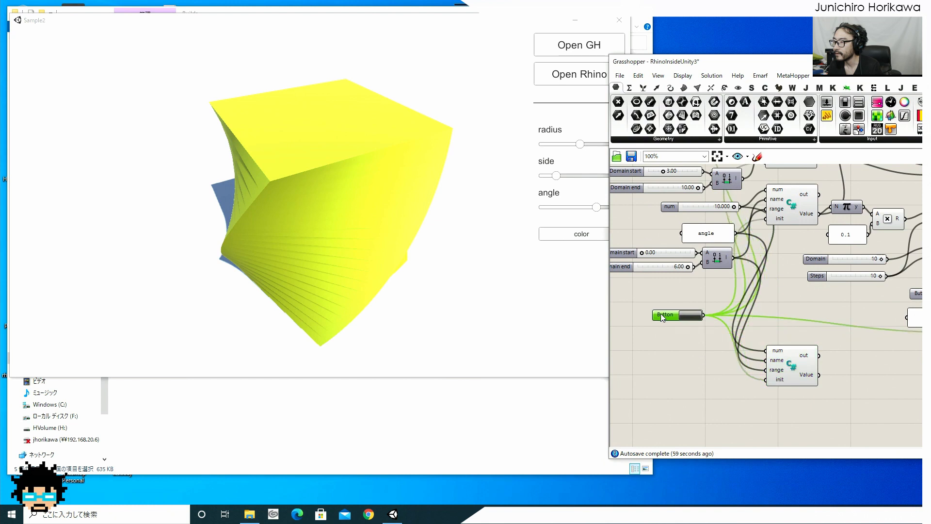
left_click(696, 358)
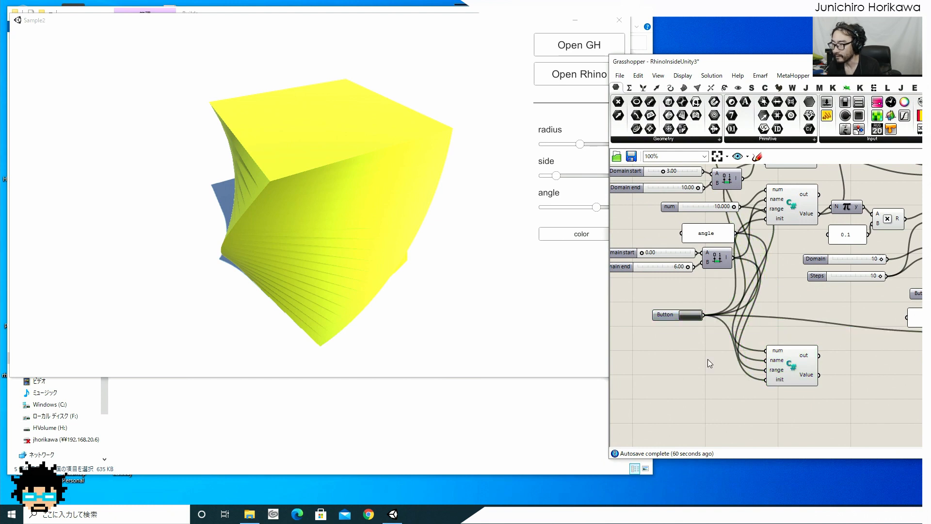
Add a compact panel reading height beside the copied UnitySlider script and connect it to the script's name input
double_click(708, 359)
type("panel")
key("Return")
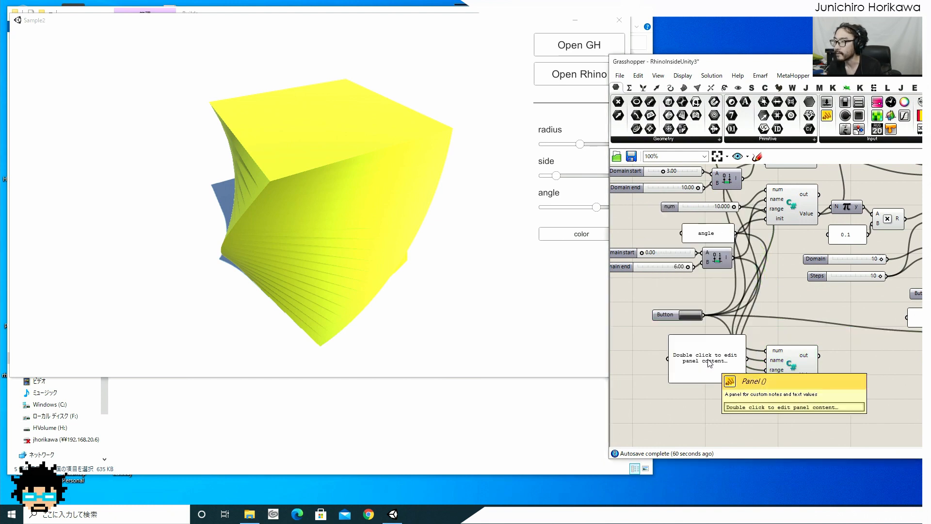
double_click(709, 362)
type("height")
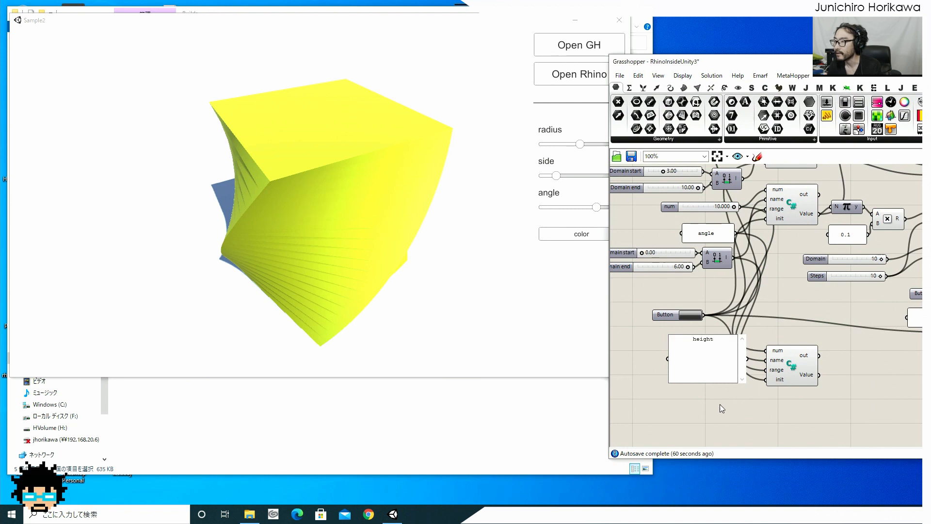
left_click(720, 408)
scroll(724, 381, "up", 4)
left_click_drag(745, 382, 707, 344)
Duplicate the angle's Domain start and Domain end sliders with their Construct Domain, place them below the height panel, and connect them to the range input
scroll(707, 342, "down", 2)
right_click_drag(739, 362, 791, 434)
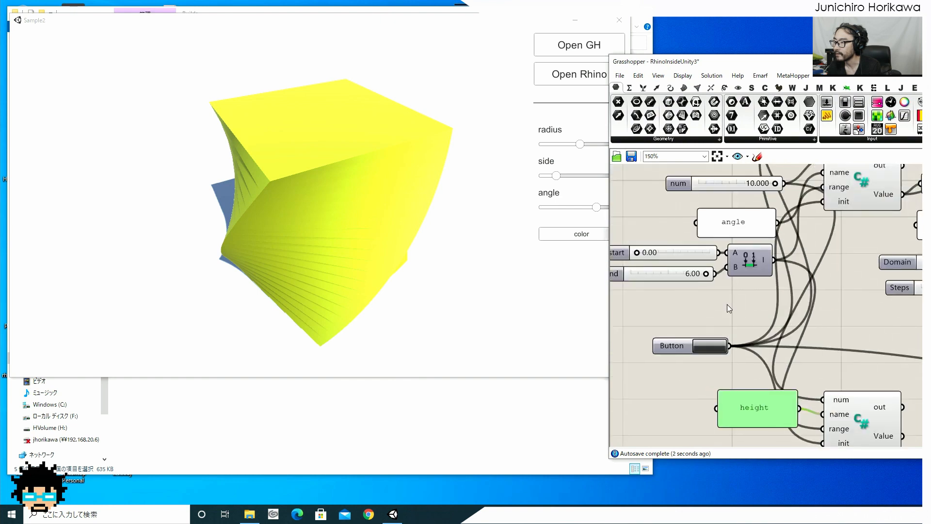
left_click_drag(746, 305, 691, 258)
right_click_drag(709, 268, 700, 233)
key("ctrl+c")
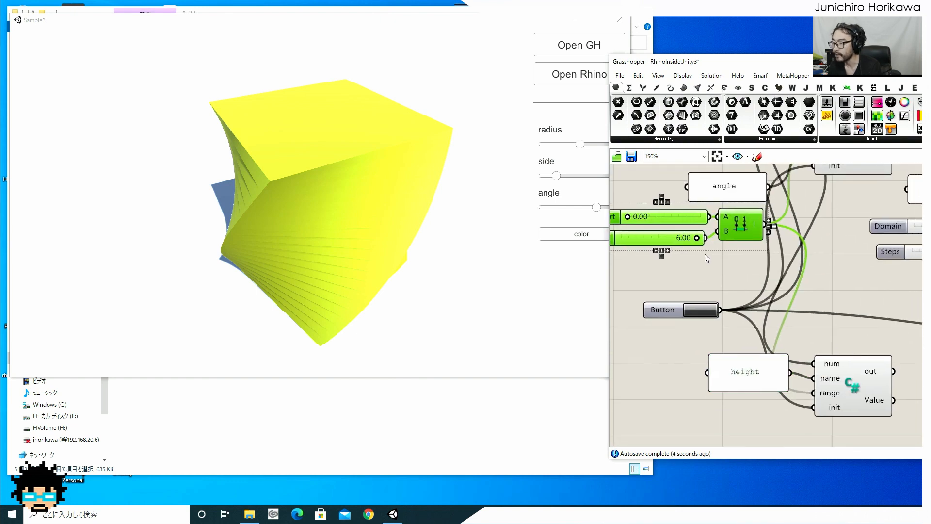
key("ctrl+v")
right_click_drag(743, 270, 743, 228)
left_click_drag(743, 191, 842, 348)
left_click(799, 384)
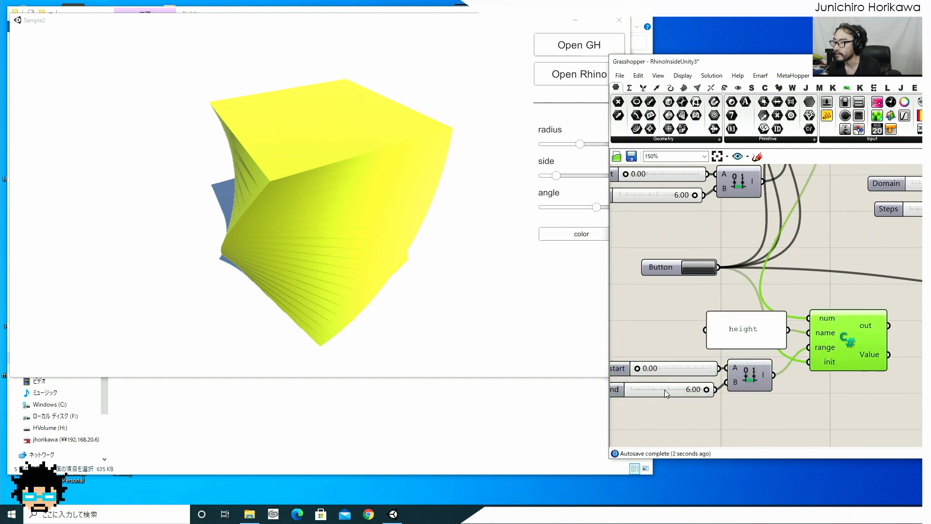
Set the height range's Domain start to 1, and the Domain end slider's maximum and value to 10
right_click_drag(665, 389, 699, 384)
double_click(691, 363)
type("1")
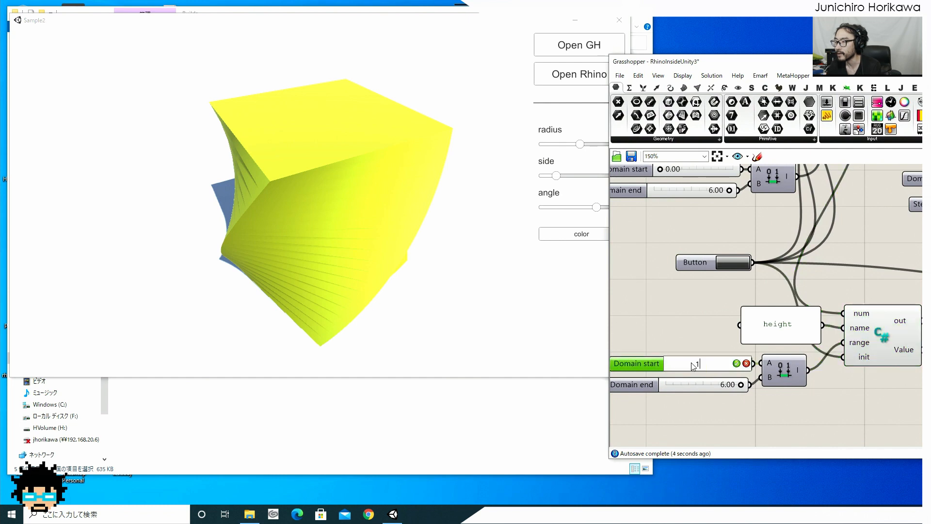
key("Return")
double_click(679, 384)
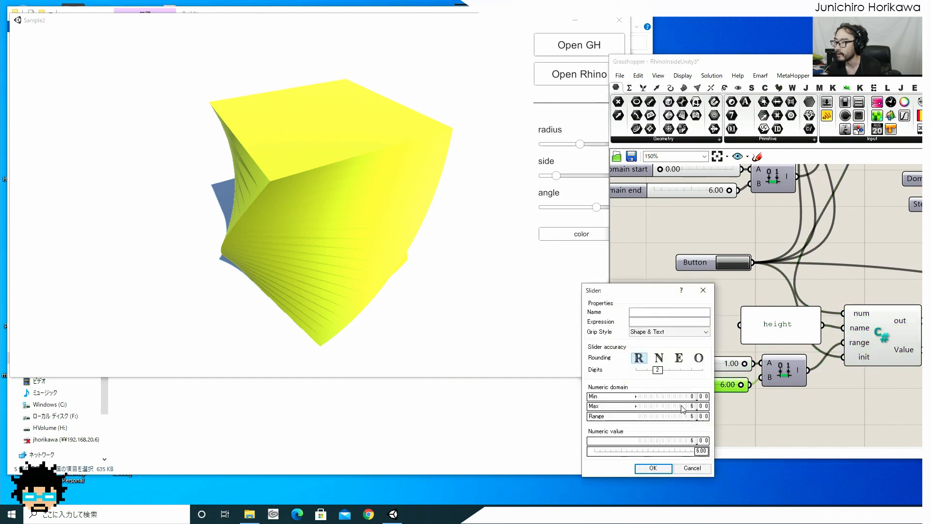
double_click(681, 407)
key("Return")
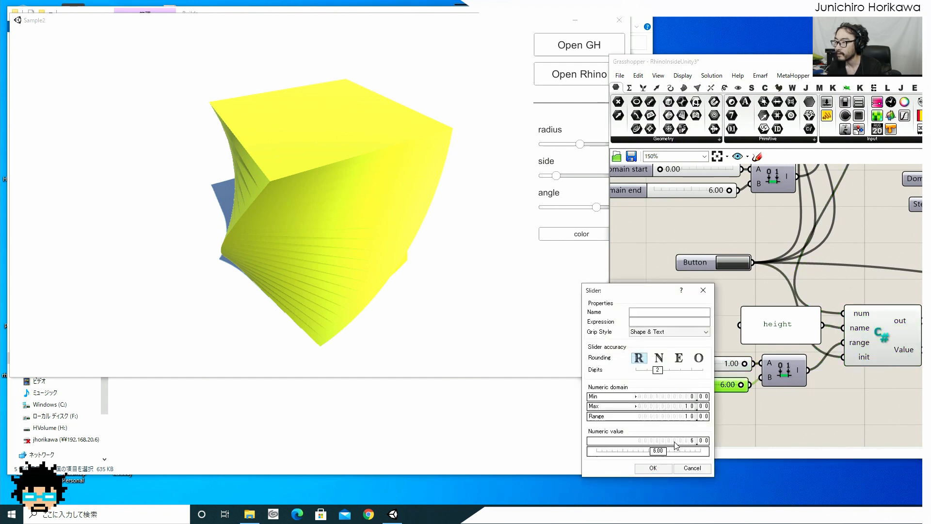
left_click_drag(663, 455, 705, 460)
left_click(666, 470)
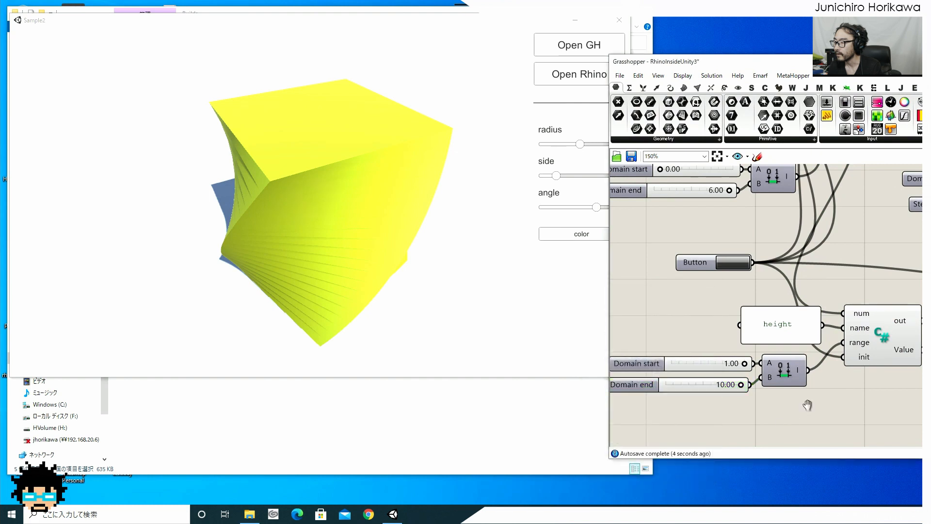
Nudge the height's UnitySlider script slightly away from its height panel and domain components
right_click_drag(809, 403, 755, 413)
left_click(832, 352)
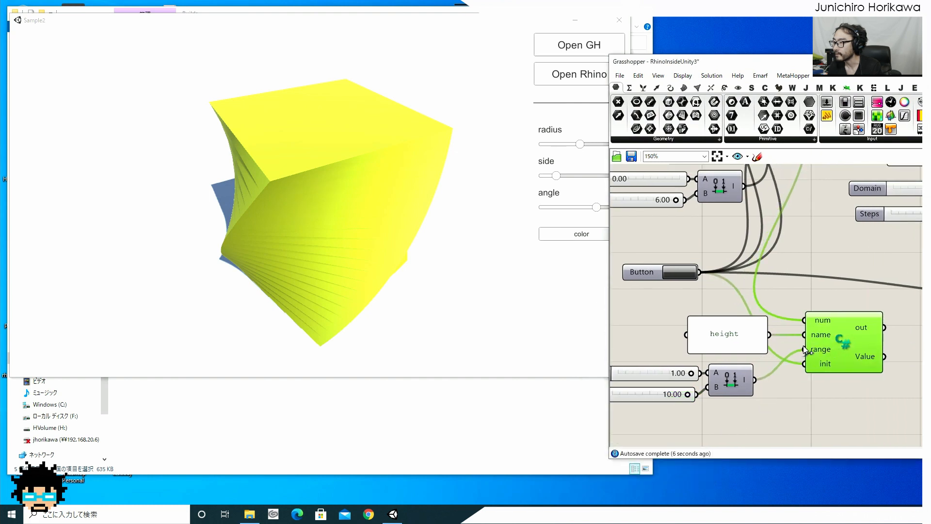
left_click_drag(823, 364, 823, 357)
Connect the height script's Value output to the lower Range component's domain input in place of the Domain slider, nudging the neighbouring components
right_click_drag(855, 348, 720, 366)
scroll(720, 366, "down", 6)
scroll(727, 370, "up", 5)
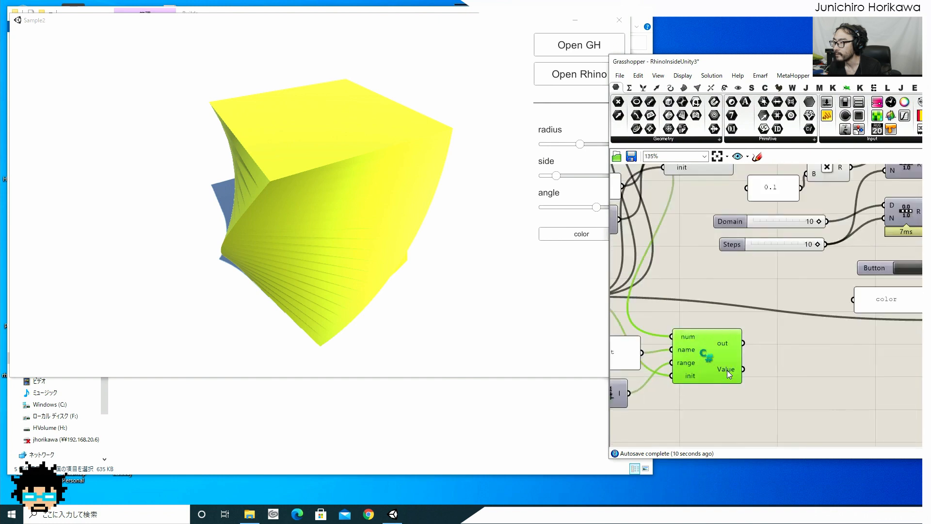
scroll(726, 370, "down", 3)
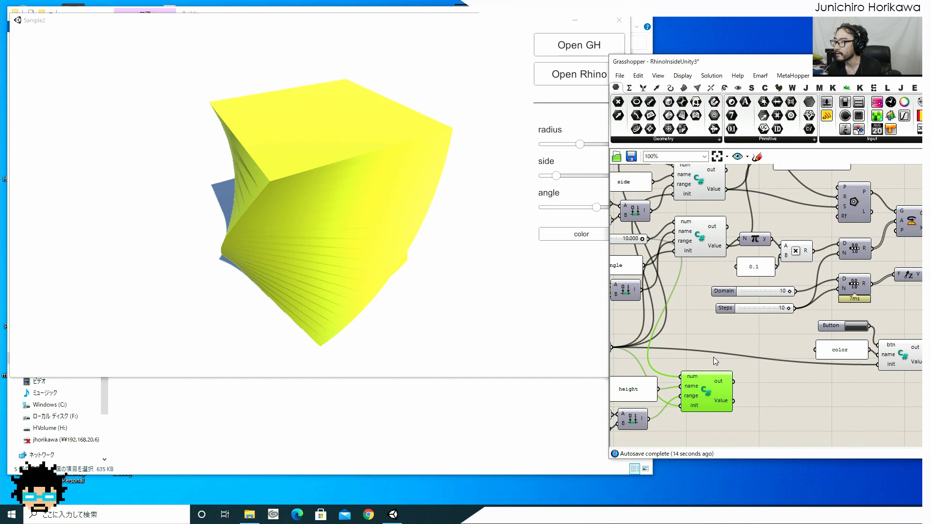
right_click_drag(742, 392, 694, 398)
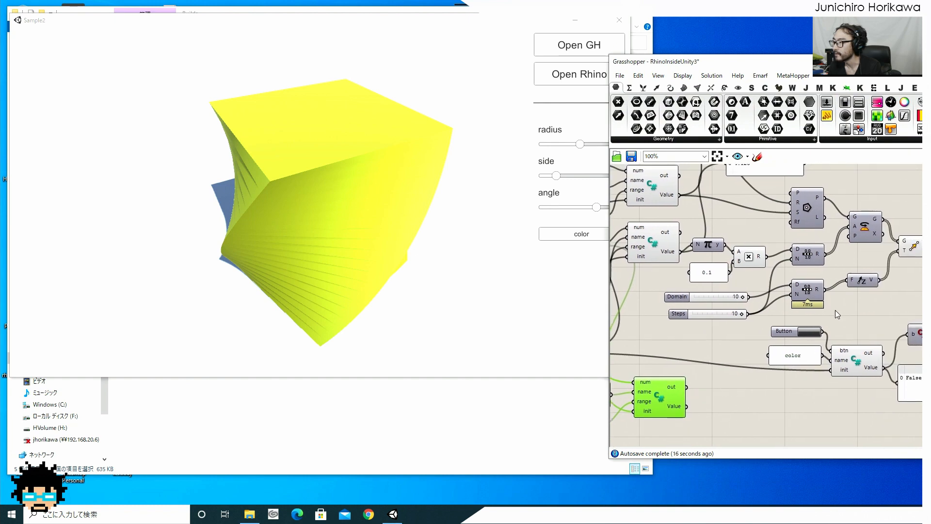
right_click_drag(834, 310, 827, 306)
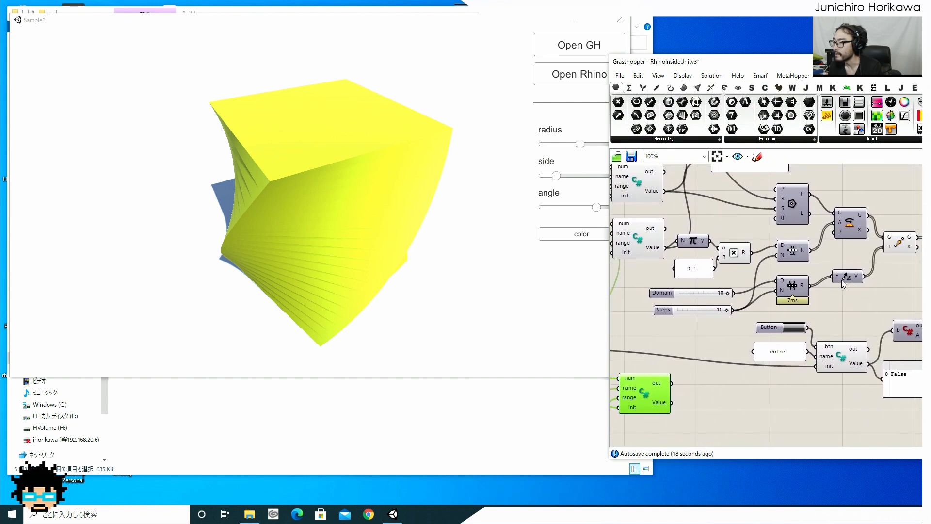
left_click_drag(842, 282, 849, 284)
left_click_drag(792, 293, 793, 291)
left_click(711, 290)
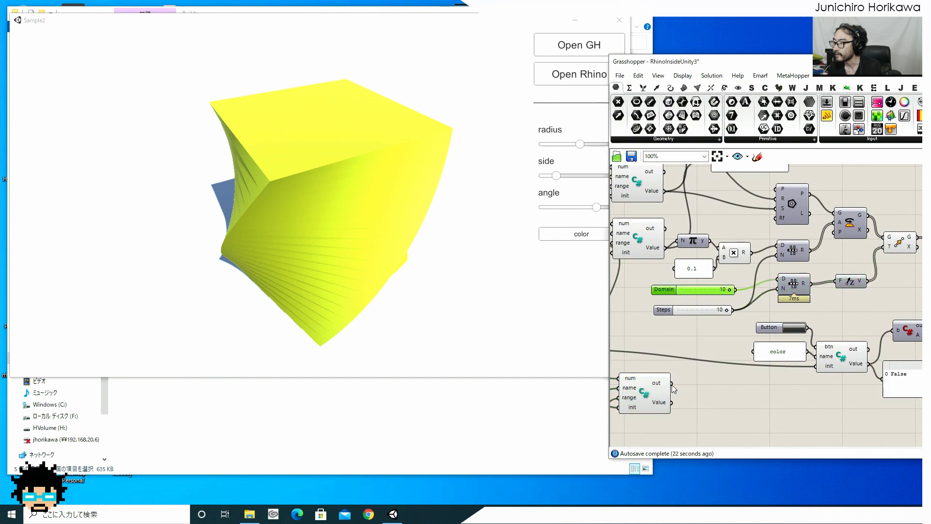
left_click_drag(671, 402, 774, 281)
Move the height panel and its domain components down relative to the height's UnitySlider script
right_click_drag(774, 281, 902, 235)
mouse_move(685, 344)
right_mouse_down()
mouse_move(733, 334)
mouse_move(769, 413)
mouse_move(769, 400)
right_mouse_up()
left_click_drag(770, 430, 728, 388)
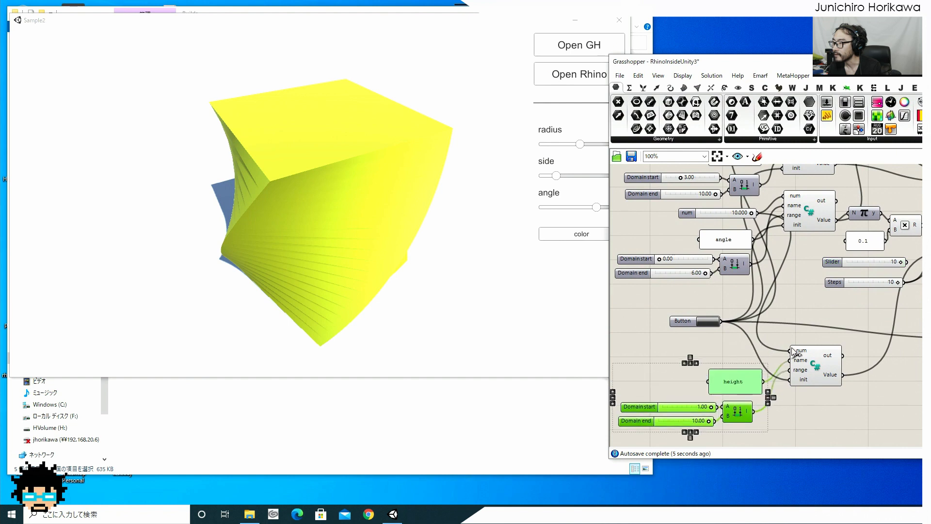
left_click(801, 352)
right_click_drag(802, 353, 799, 374)
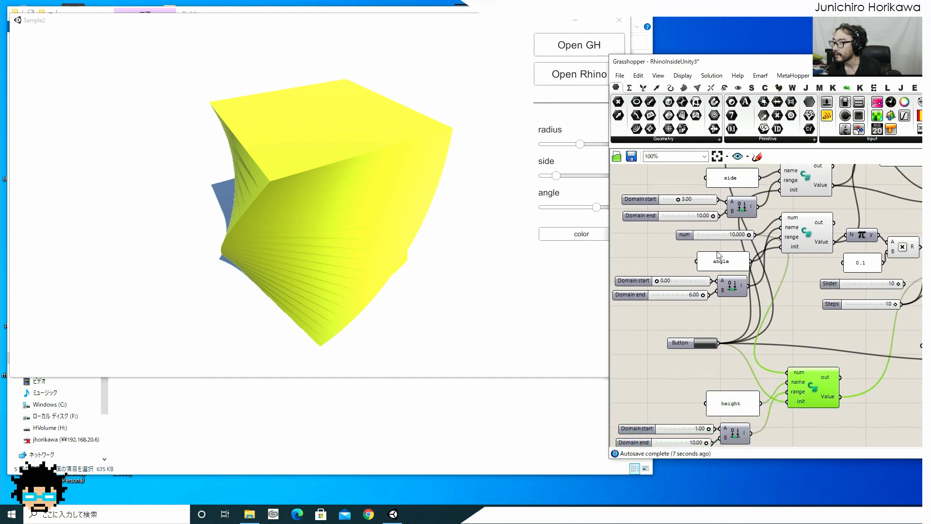
Duplicate the angle's num slider, connect the copy to the height script's num input, and set it to 8.462
left_click(711, 236)
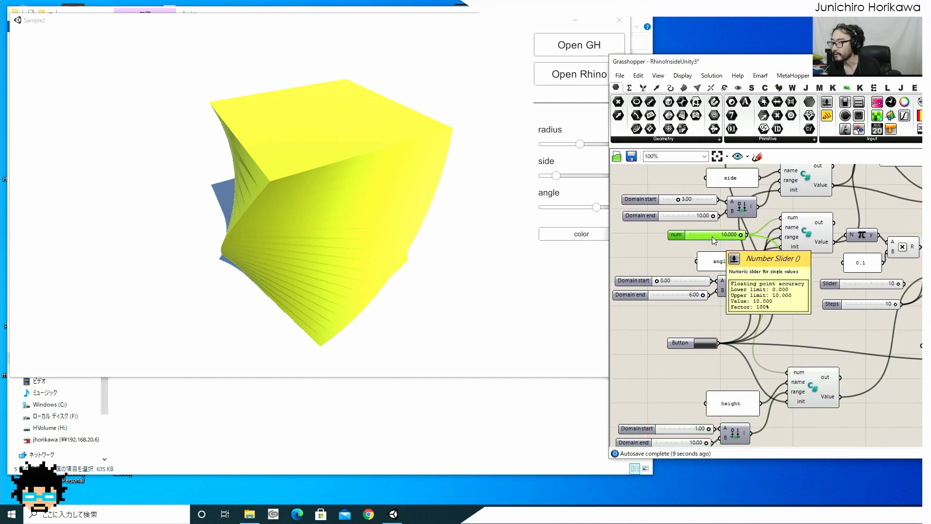
key("ctrl+c")
key("ctrl+v")
left_click_drag(718, 241, 727, 377)
right_click_drag(762, 383, 735, 366)
scroll(734, 366, "up", 1)
mouse_move(735, 364)
left_mouse_down()
mouse_move(768, 361)
mouse_move(688, 364)
mouse_move(718, 363)
left_mouse_up()
scroll(716, 324, "down", 3)
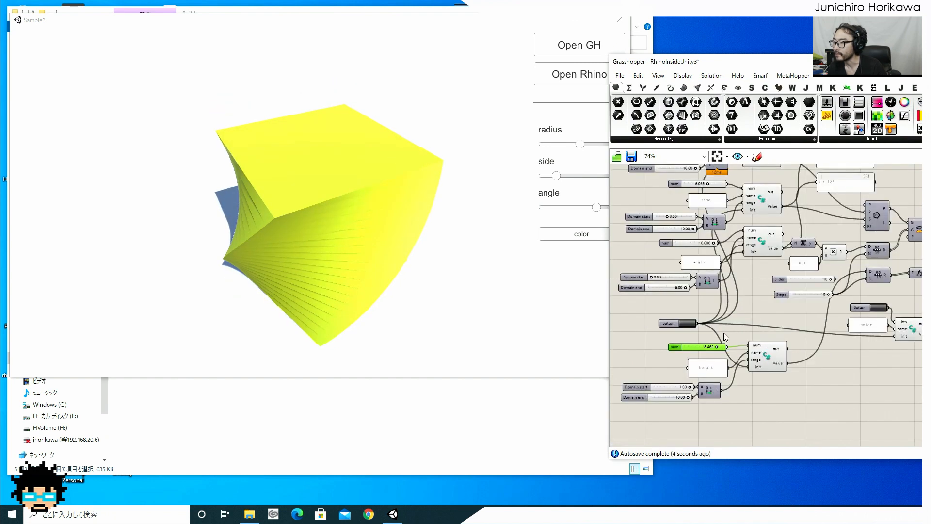
Trigger the init button of the topmost C# script to rebuild the Sample2 controls with the height slider included
scroll(725, 334, "up", 2)
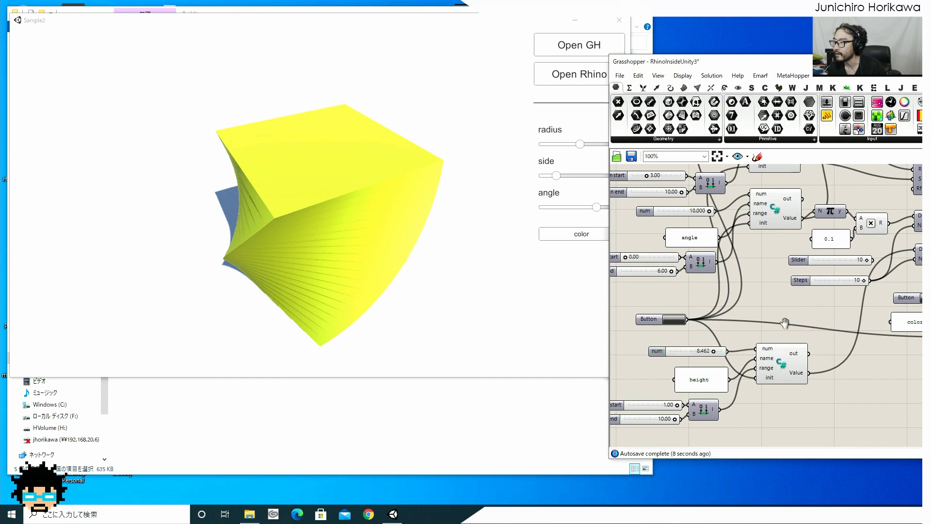
scroll(793, 327, "down", 4)
scroll(769, 271, "up", 5)
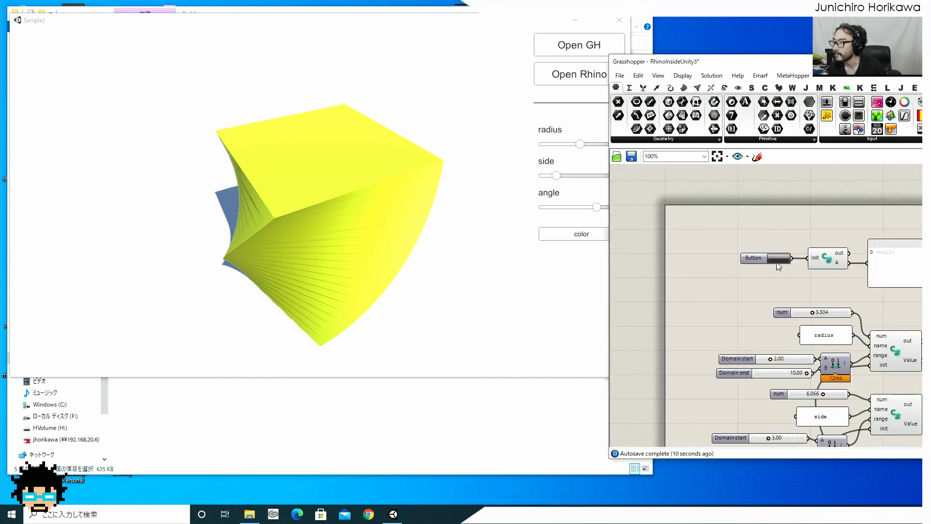
left_click(777, 261)
right_click_drag(735, 316, 727, 246)
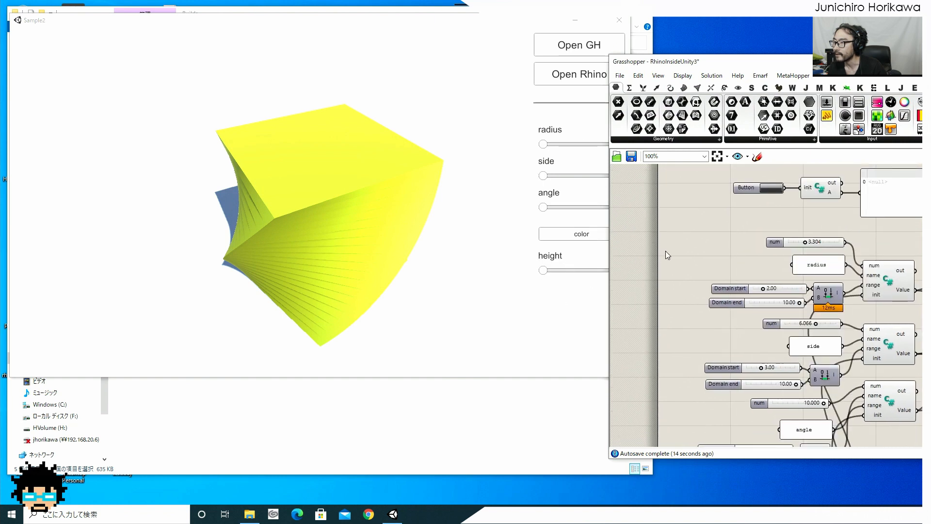
scroll(691, 342, "down", 3)
scroll(691, 385, "up", 6)
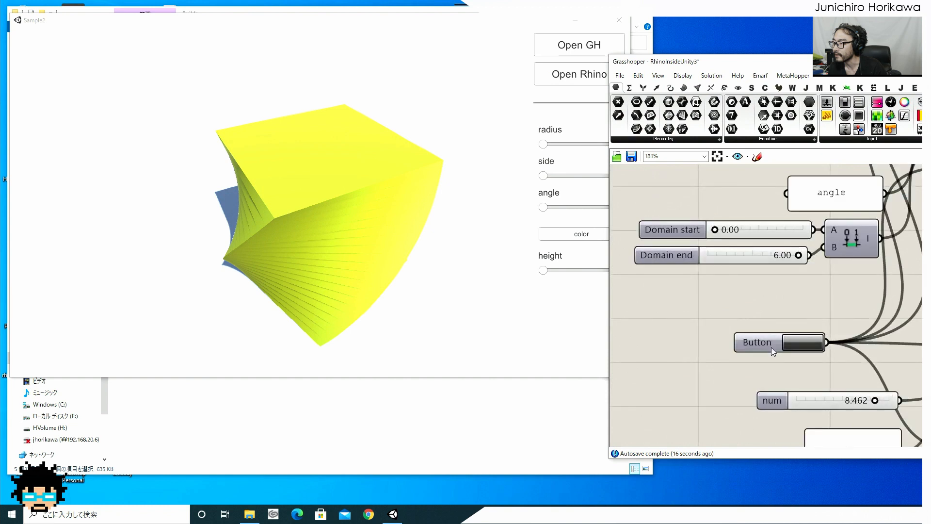
right_click_drag(771, 347, 700, 354)
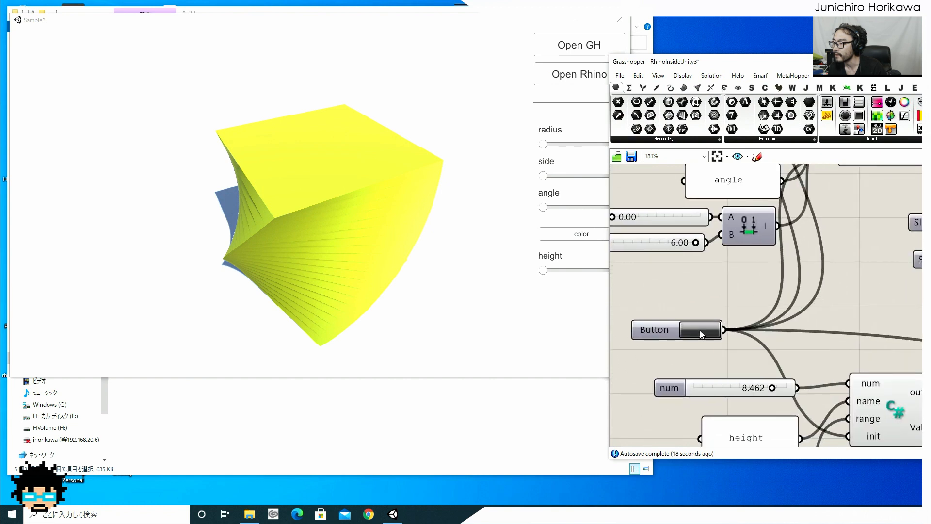
scroll(667, 303, "down", 5)
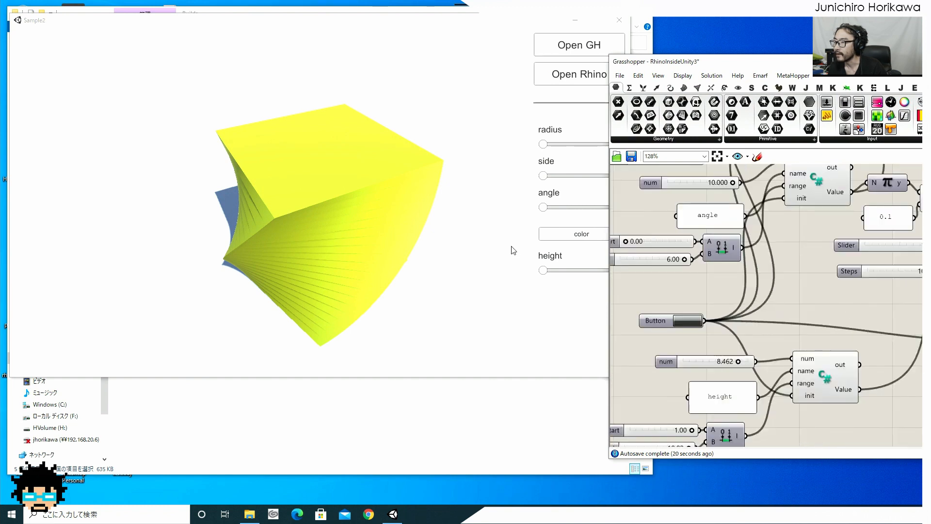
scroll(698, 269, "down", 1)
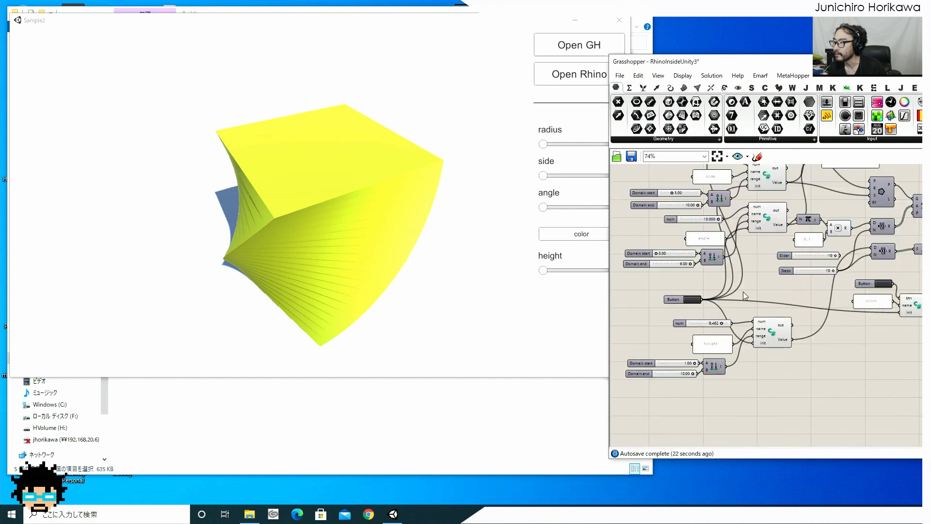
right_click_drag(777, 210, 756, 250)
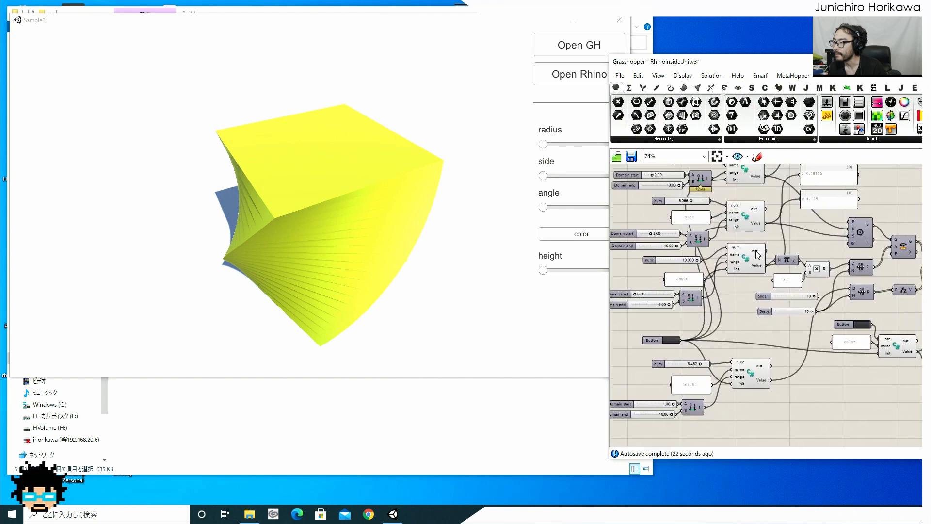
Switch to the Sample2 window, sweep the new height slider through its range, and leave it slightly past the middle
left_click(569, 310)
left_click_drag(544, 270, 620, 270)
left_click(588, 270)
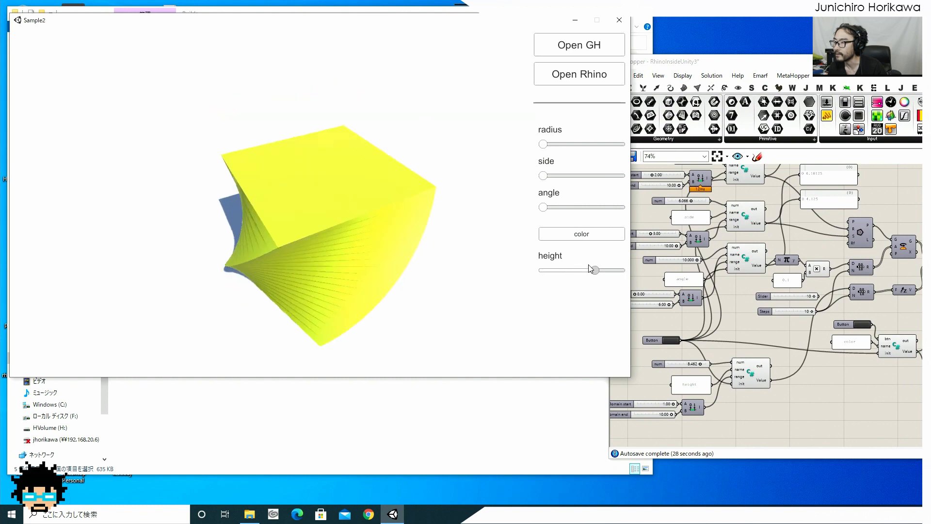
Raise the angle to about a third of its range and the side and radius slightly, and generate new random colors for the model
left_click_drag(543, 207, 571, 207)
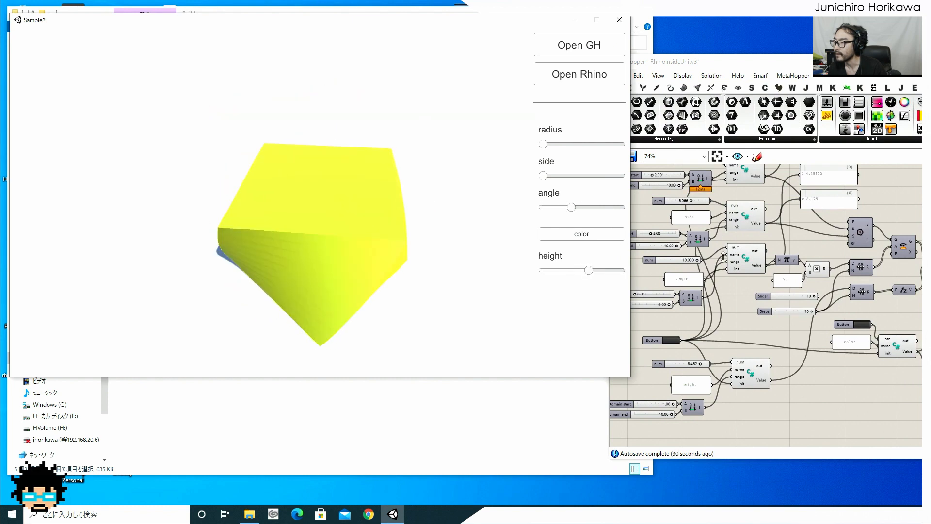
left_click_drag(544, 176, 550, 144)
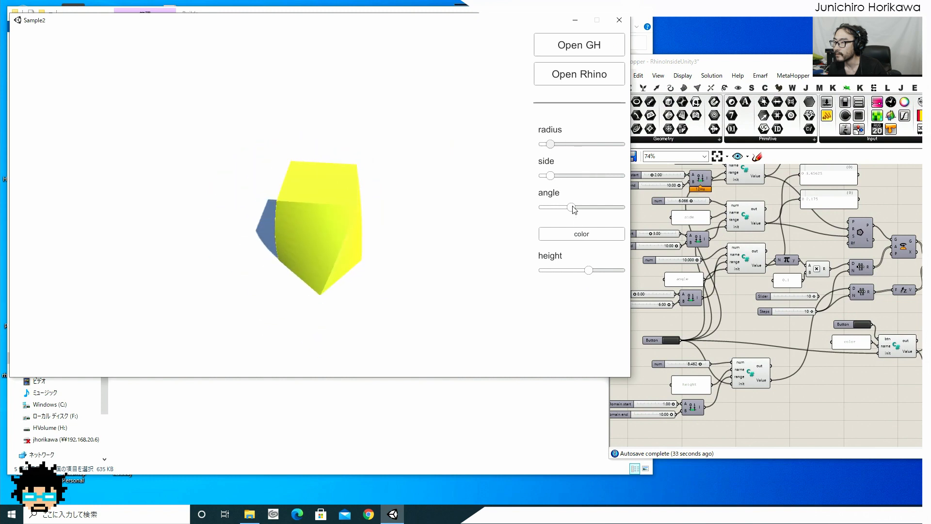
left_click(582, 234)
left_click(582, 235)
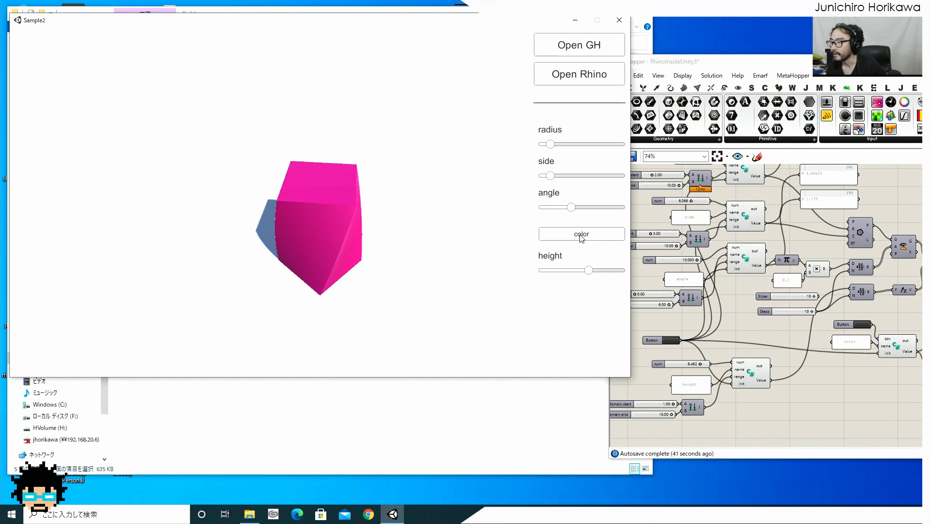
Return to Grasshopper and review the shared init button, the slider scripts and the wiring through to the color gradient
left_click(744, 336)
scroll(744, 336, "up", 5)
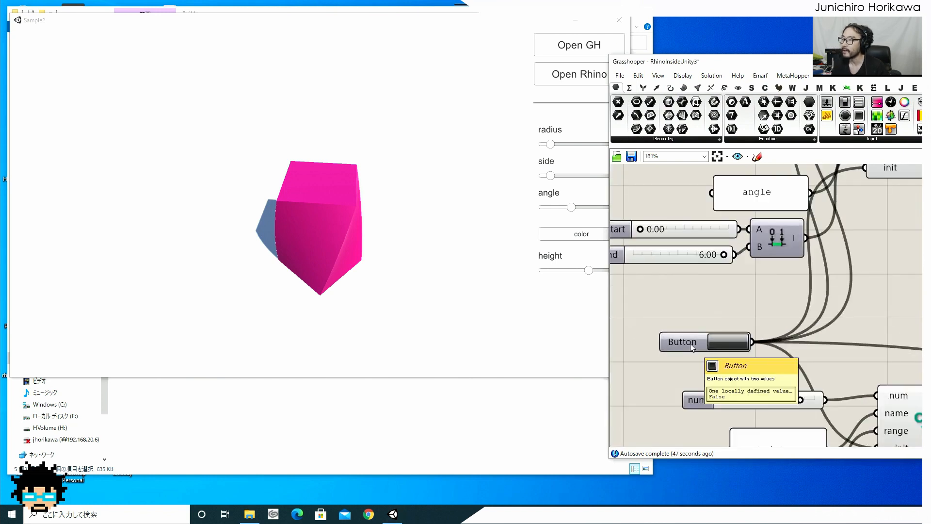
scroll(758, 253, "up", 2)
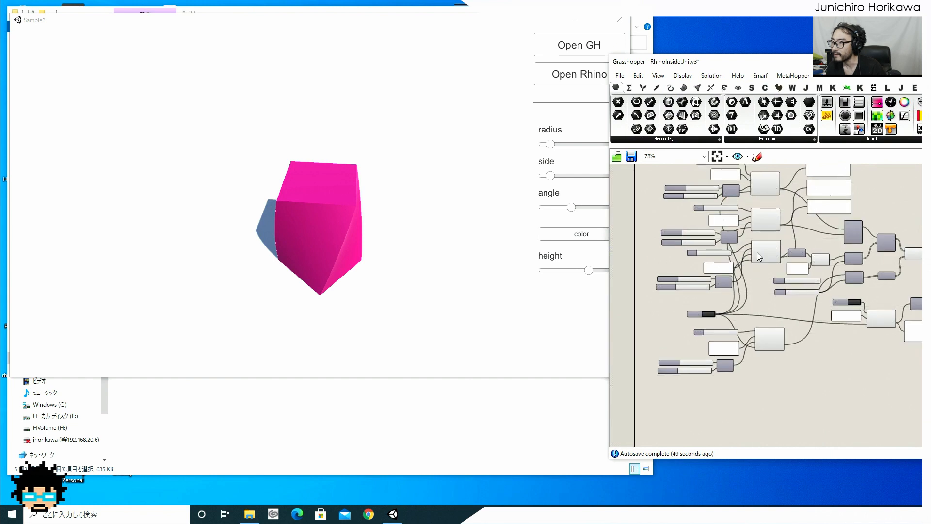
left_click(764, 253)
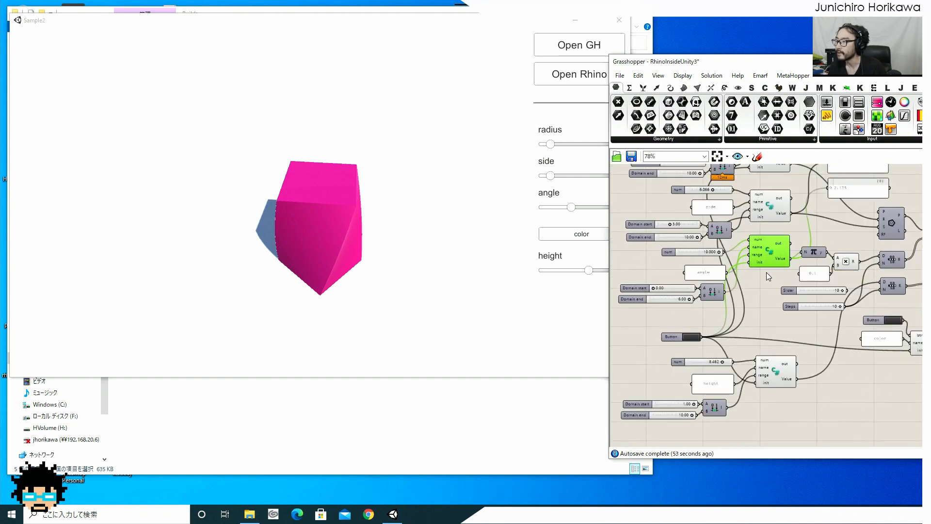
scroll(766, 272, "down", 3)
right_click_drag(805, 329, 691, 324)
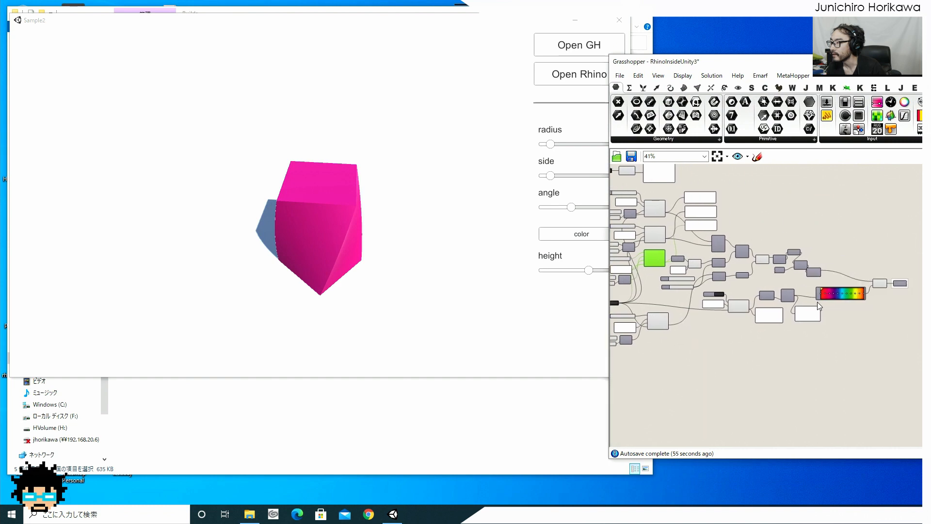
Examine the color button script and its random value components, and bring the Sample2 window to the front, shifting it slightly
scroll(816, 301, "up", 3)
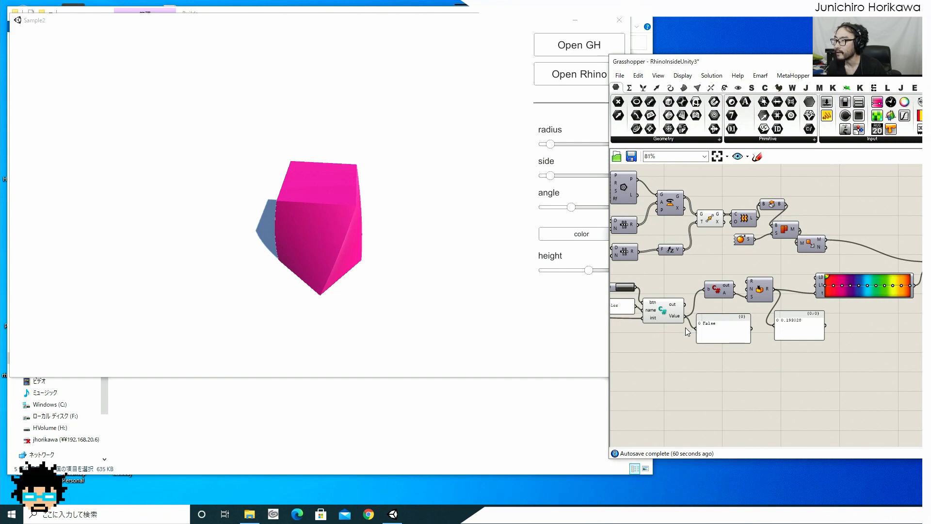
scroll(686, 327, "down", 2)
right_click_drag(709, 368, 816, 364)
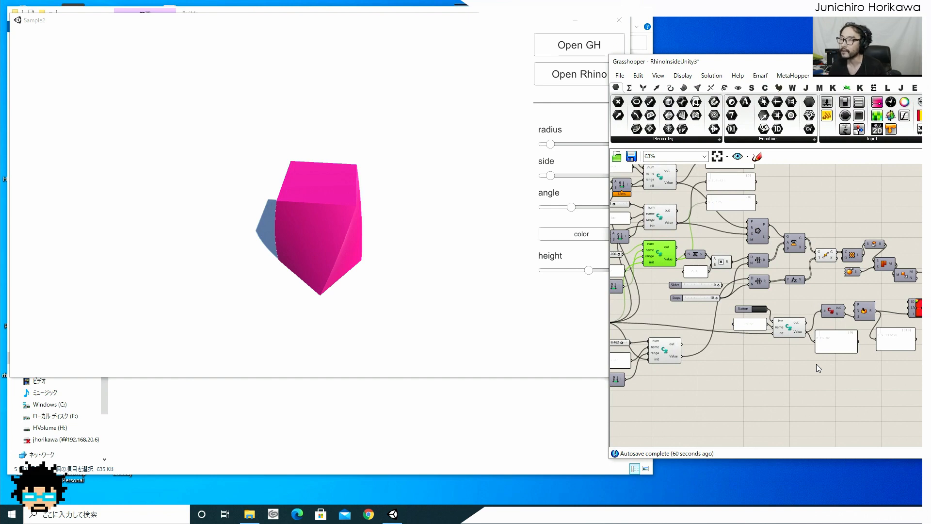
left_click(491, 347)
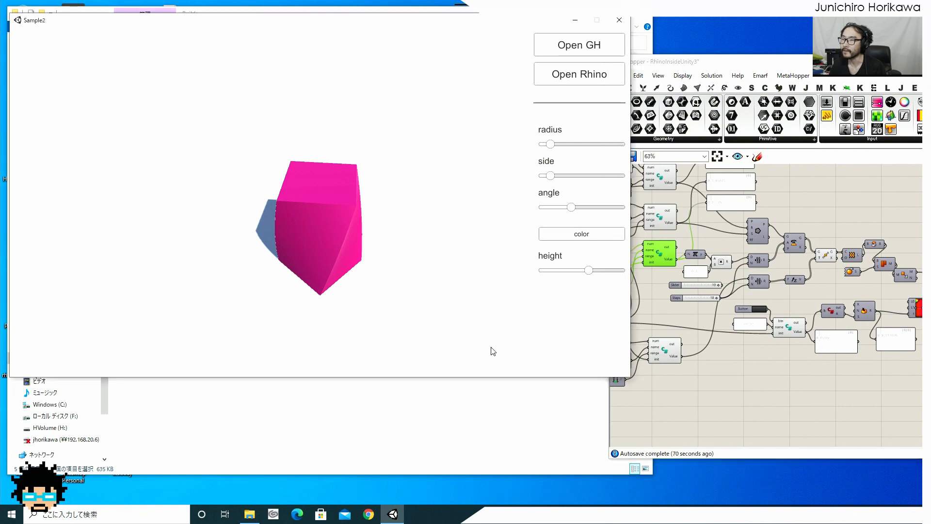
mouse_move(397, 25)
left_mouse_down()
mouse_move(446, 89)
mouse_move(400, 27)
left_mouse_up()
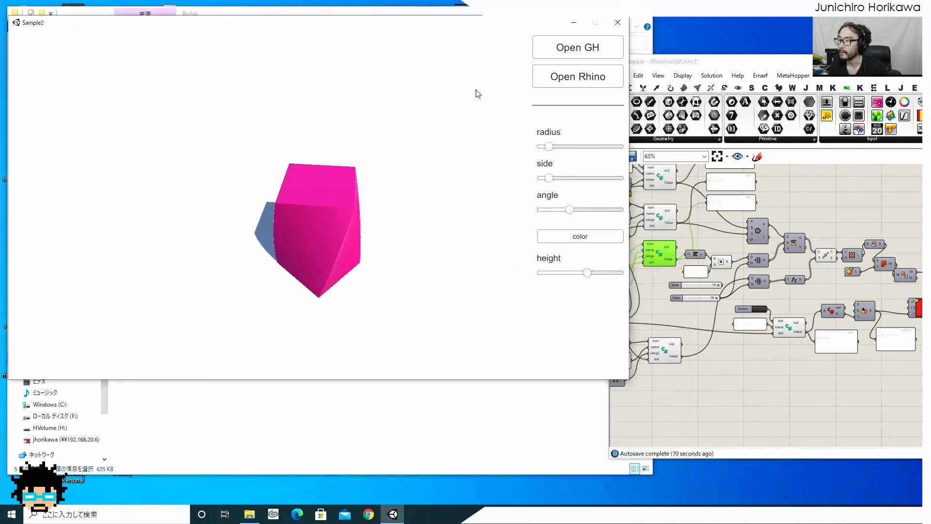
Return to Grasshopper and review the whole definition, from the lowest slider script through to the mesh triangulation component
left_click(713, 393)
scroll(749, 381, "down", 3)
left_click(763, 370)
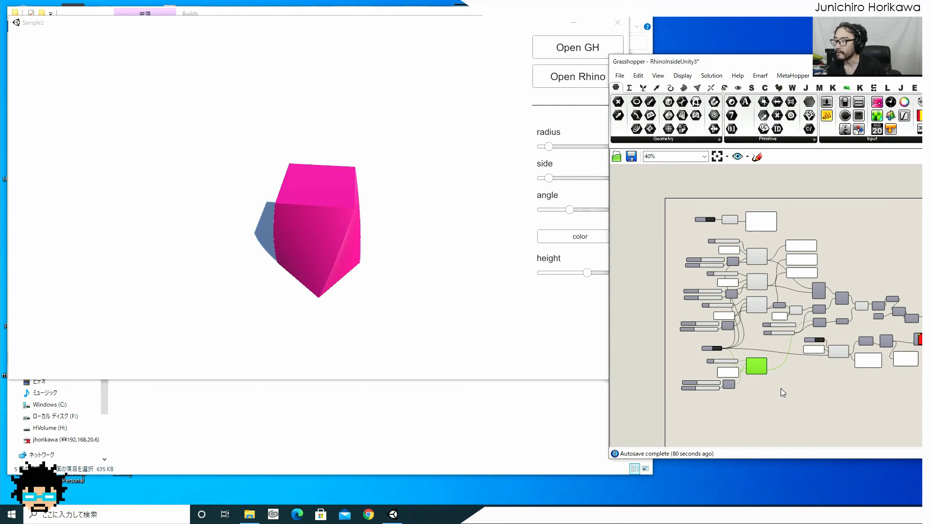
left_click(839, 388)
right_click_drag(837, 375, 775, 363)
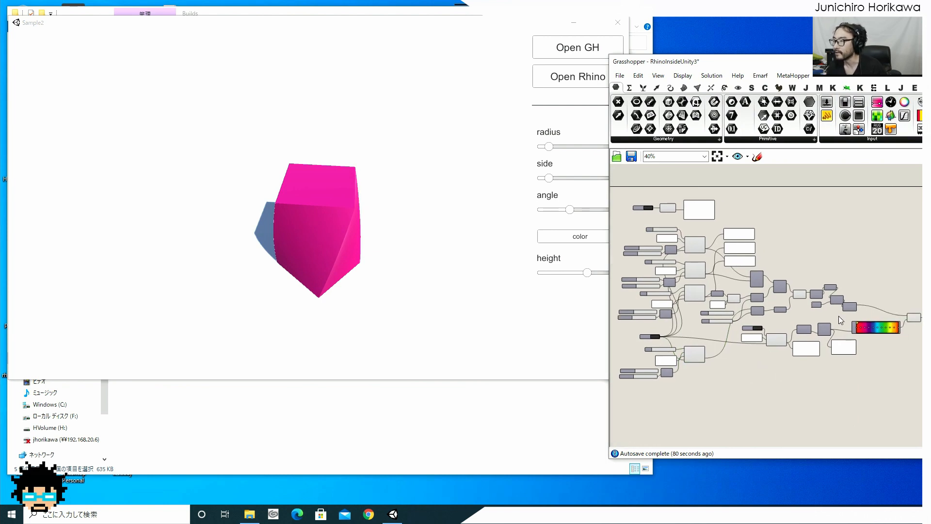
mouse_move(846, 304)
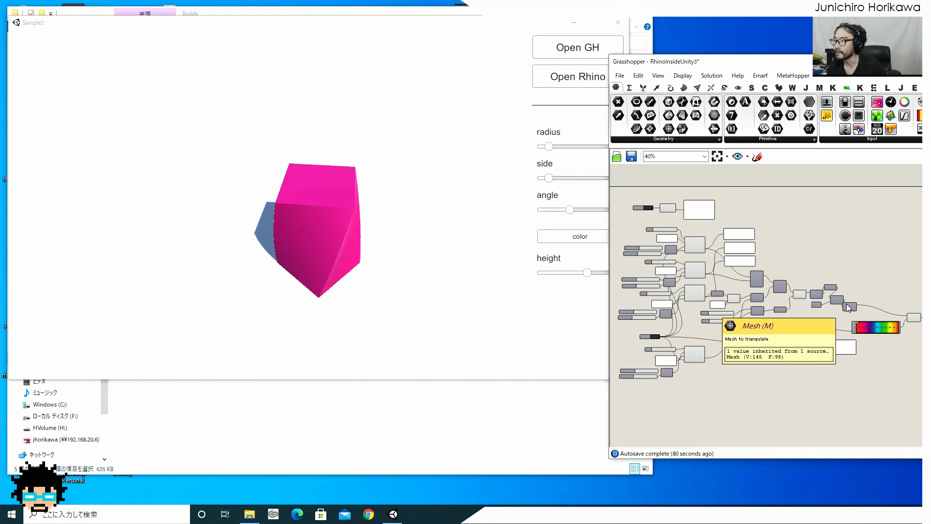